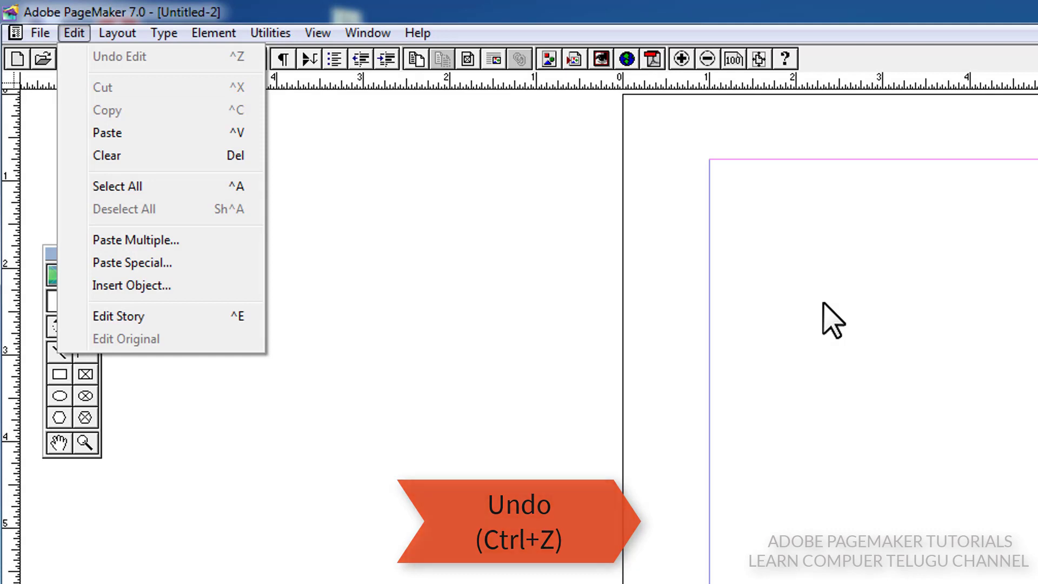
# Add a text block reading "LEARN COMPUTER TELUGU CHANNEL" near the upper part of the blank page.
pyautogui.click(456, 334)
pyautogui.click(85, 301)
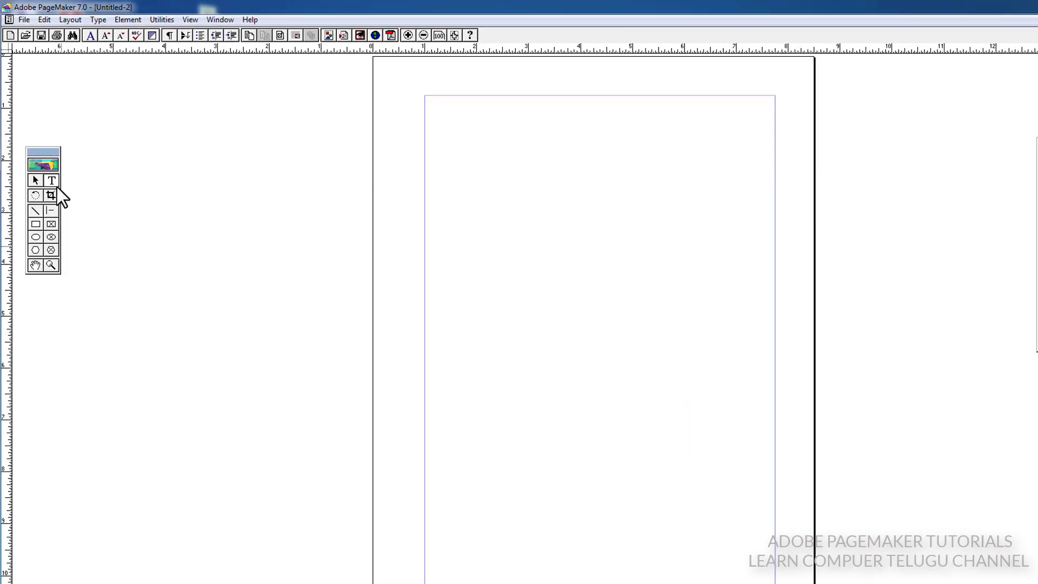
pyautogui.moveTo(447, 175); pyautogui.dragTo(741, 274)
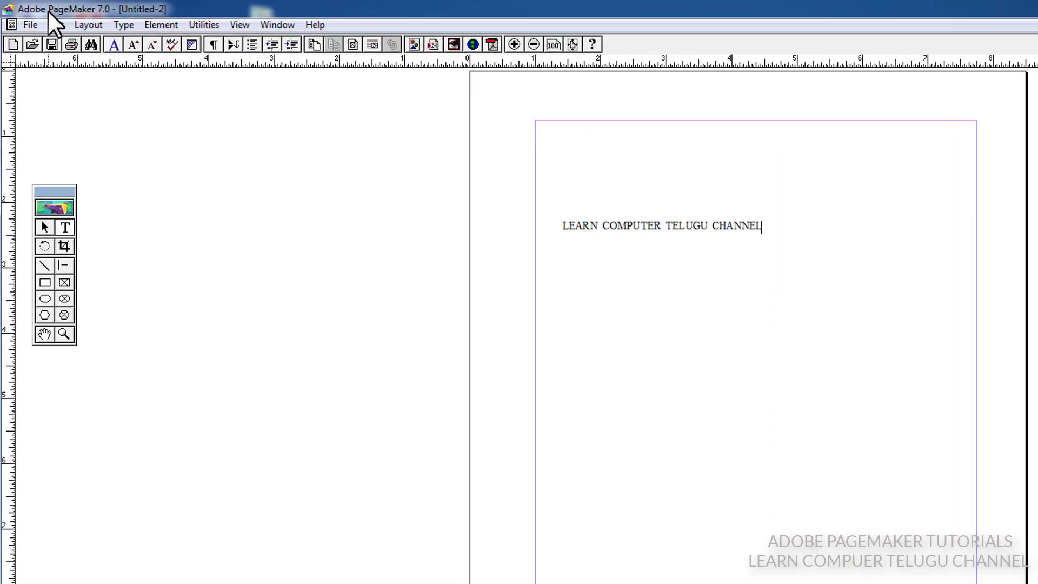
# Undo the entry of the "LEARN COMPUTER TELUGU CHANNEL" text and redo it, two times in a row.
pyautogui.click(40, 18)
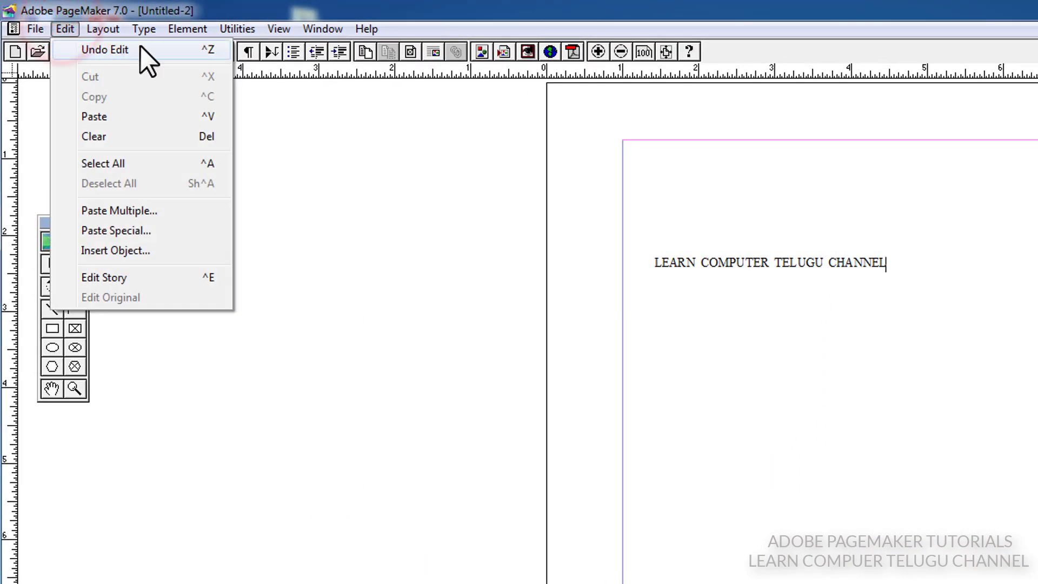
pyautogui.click(164, 50)
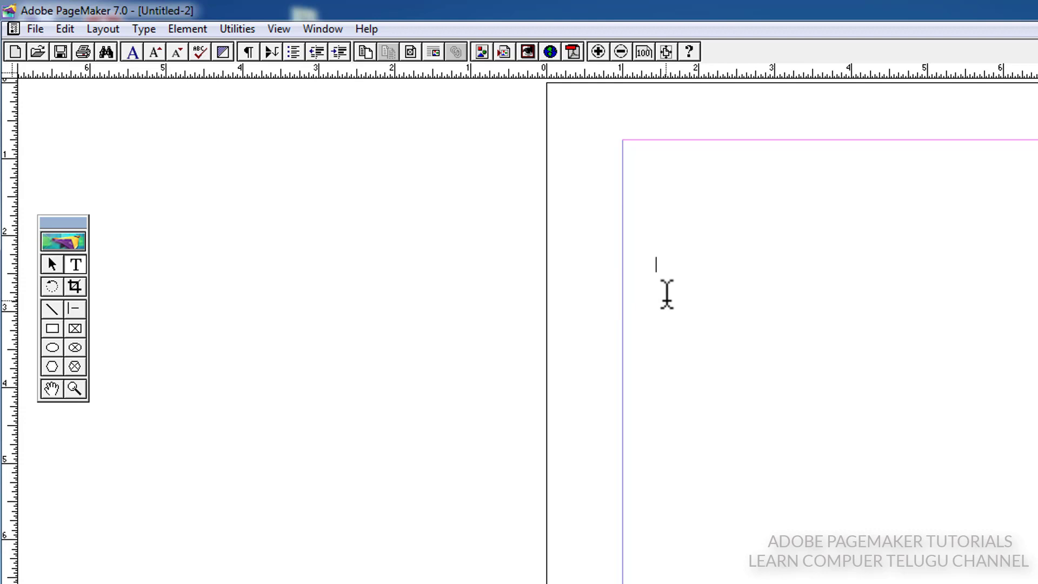
pyautogui.click(64, 30)
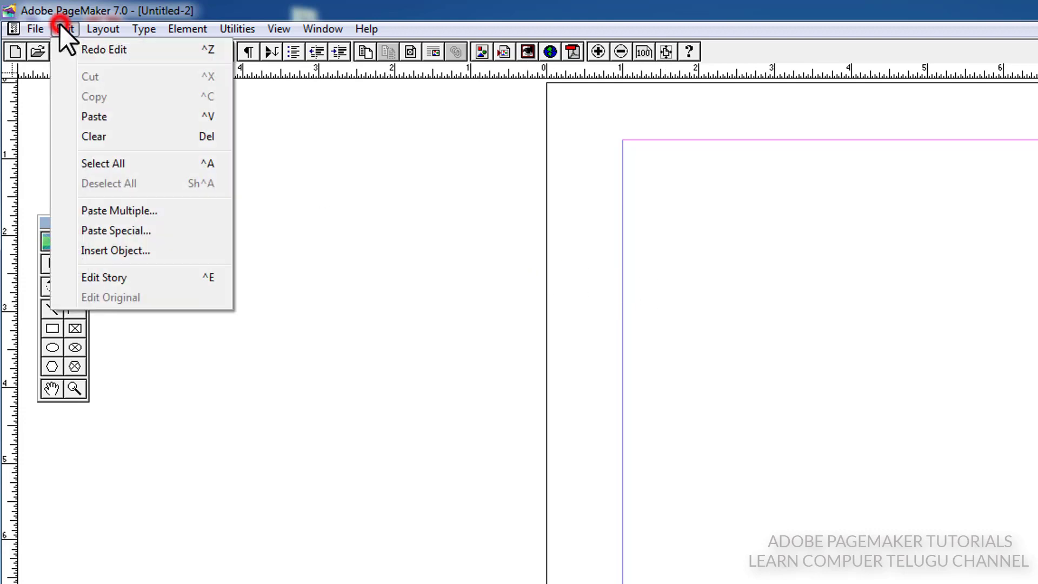
pyautogui.click(98, 52)
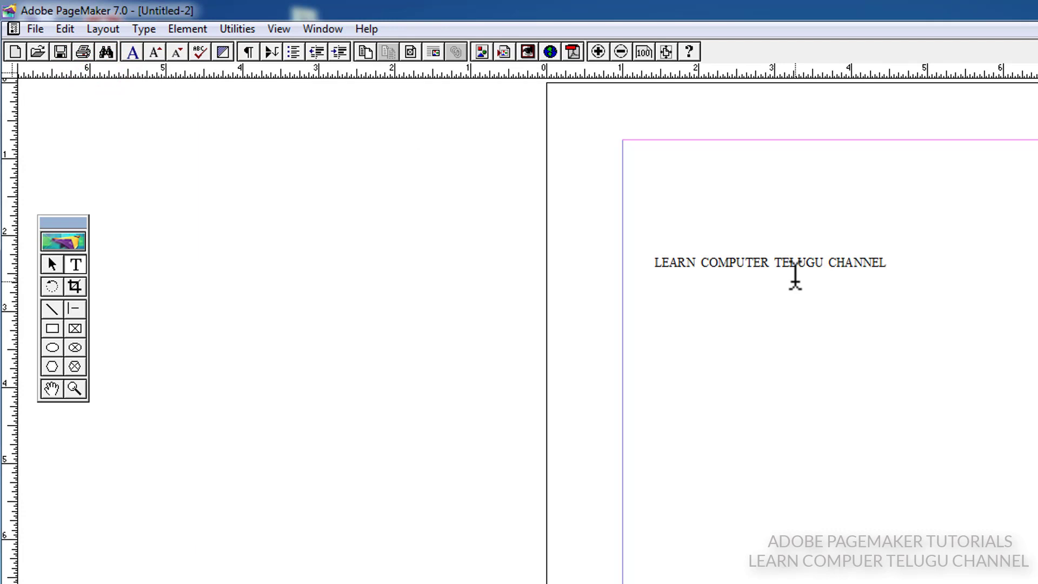
pyautogui.click(64, 29)
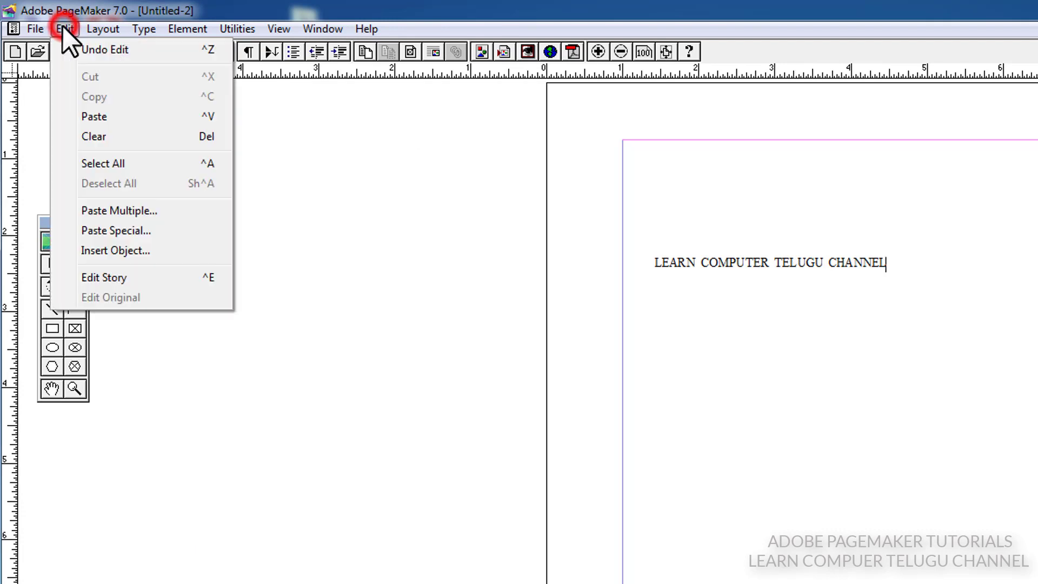
pyautogui.click(93, 47)
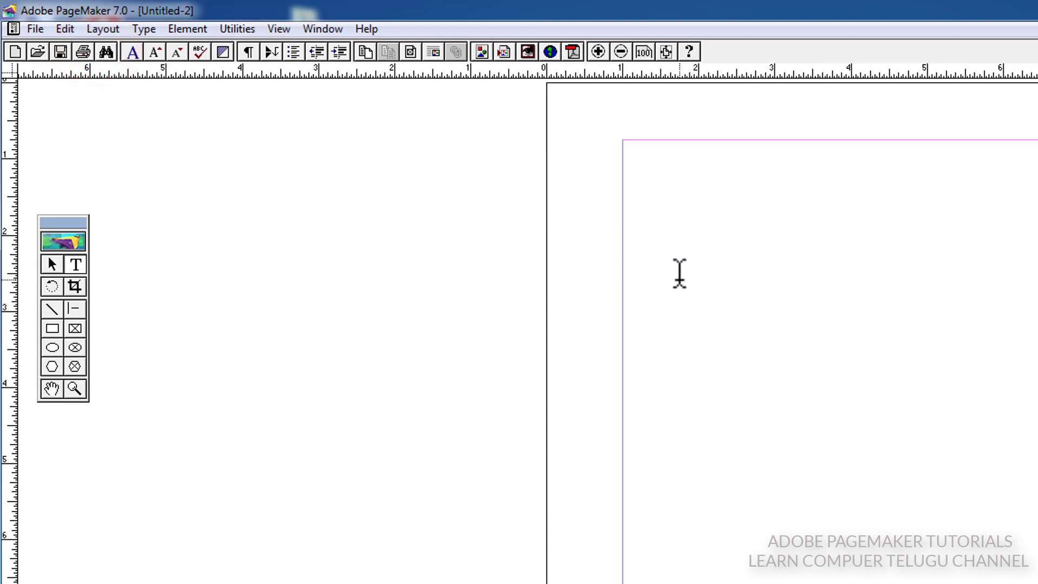
pyautogui.click(63, 29)
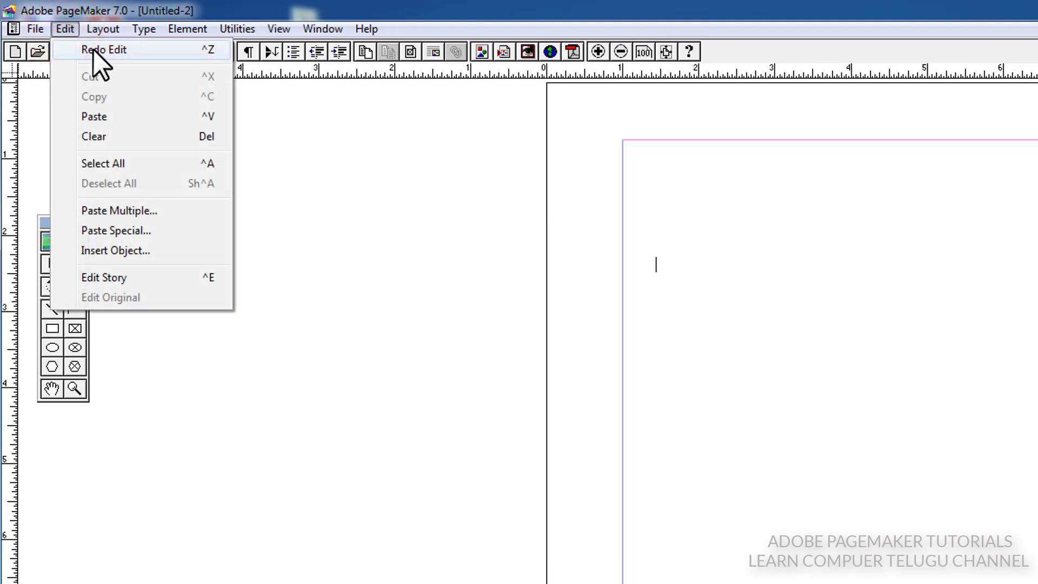
pyautogui.click(167, 54)
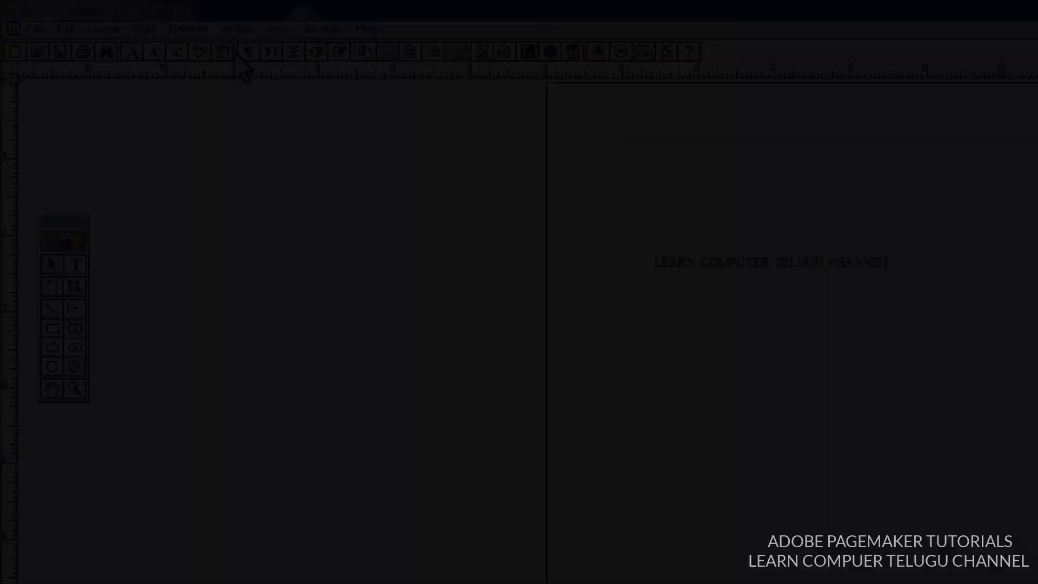
pyautogui.click(70, 27)
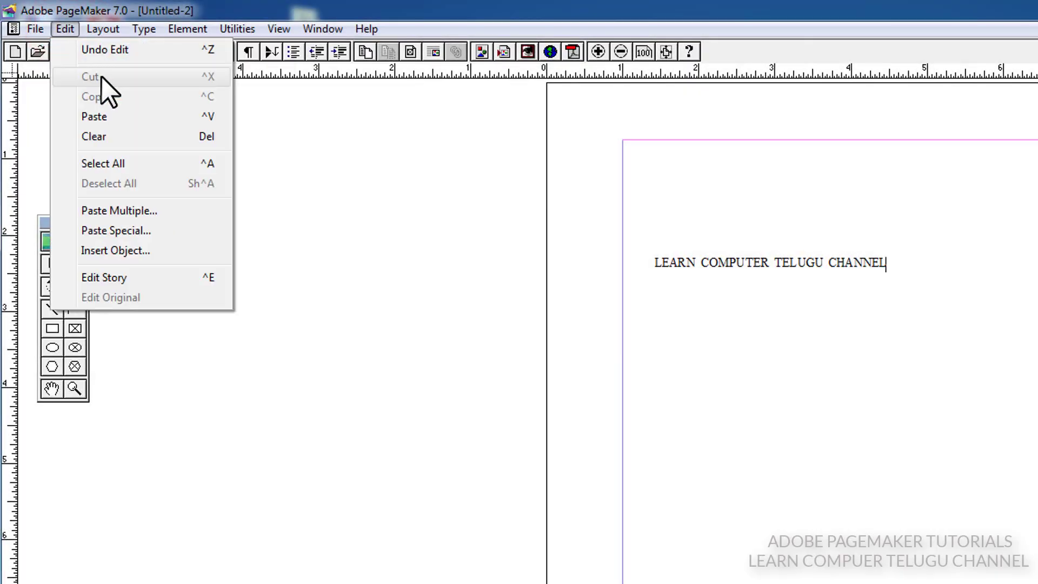
pyautogui.click(712, 268)
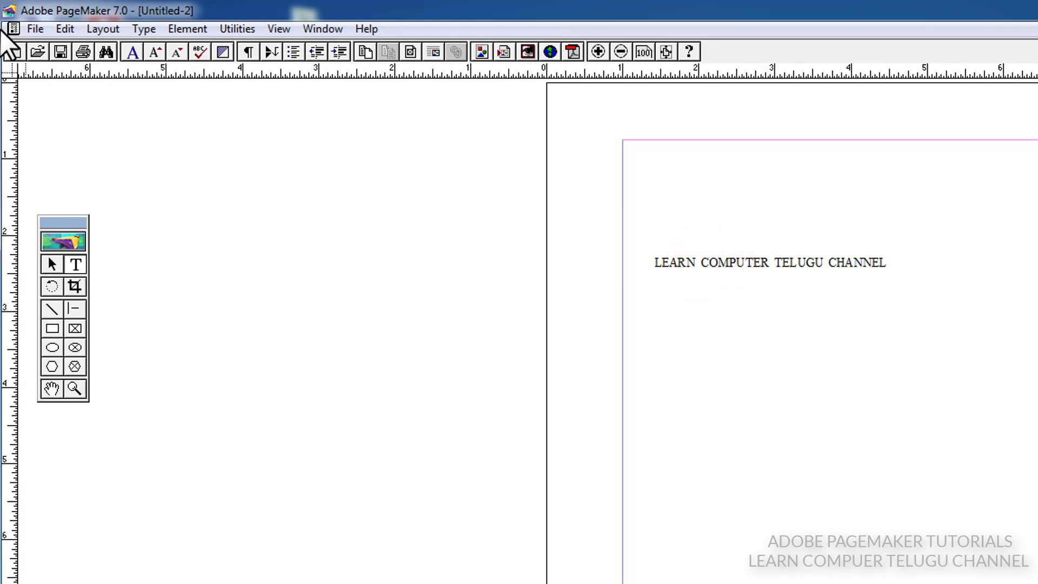
# Open the recent publication Letter.pmd.
pyautogui.click(28, 25)
pyautogui.moveTo(76, 89)
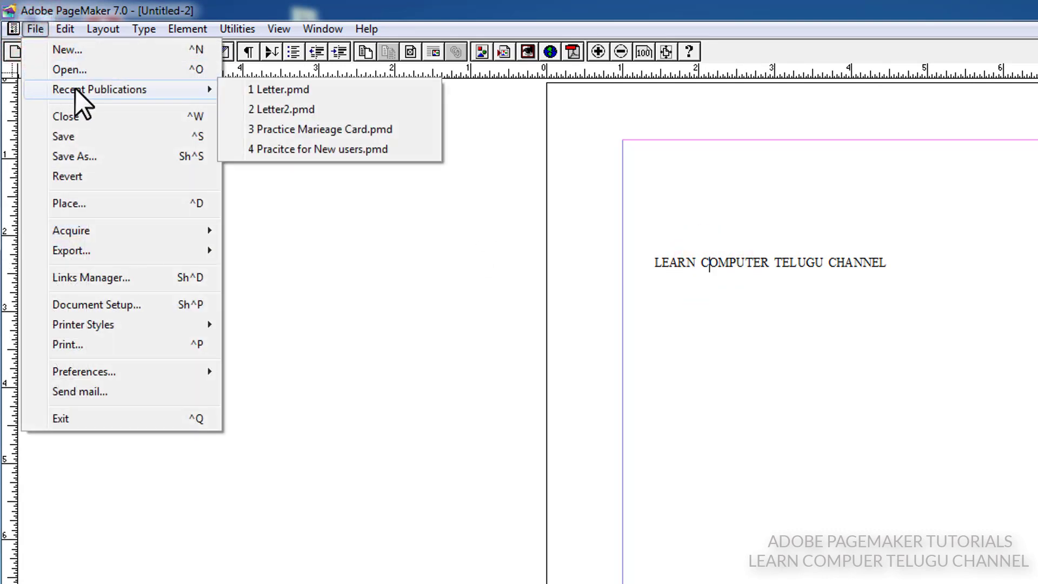
pyautogui.click(295, 88)
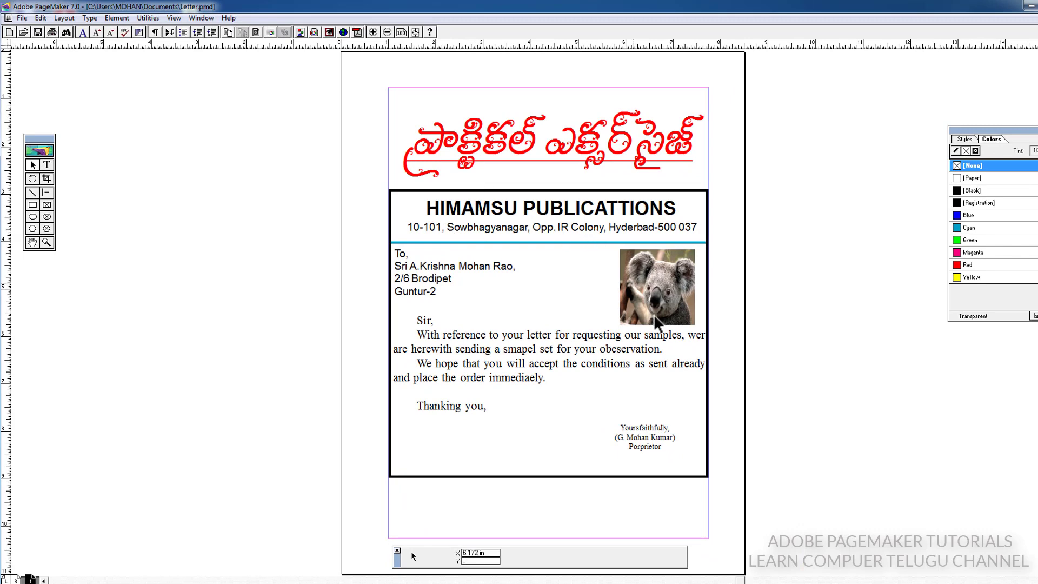
# Cut the koala picture out of the letter and paste it back onto the same page.
pyautogui.click(652, 283)
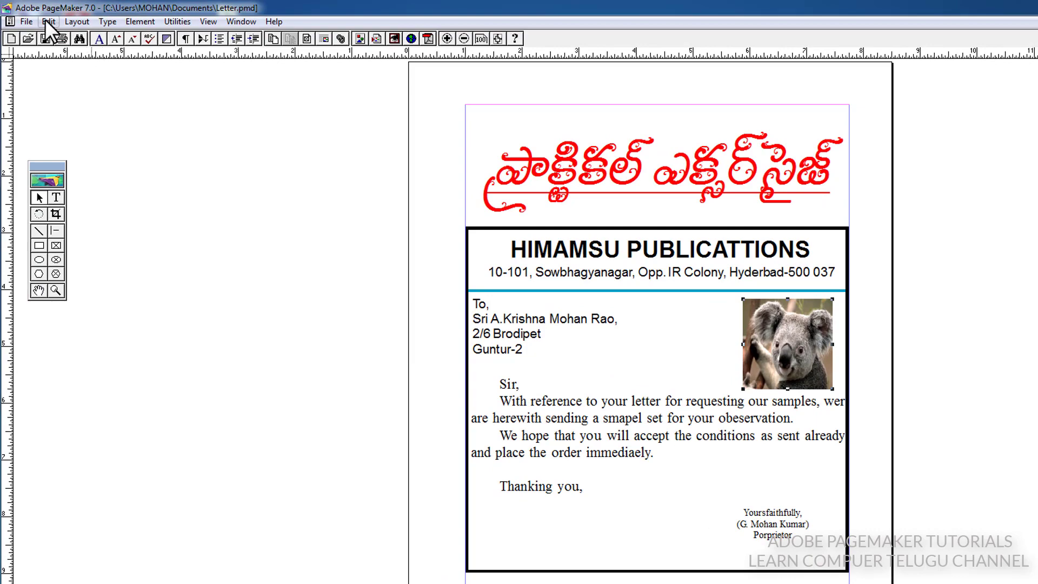
pyautogui.click(47, 21)
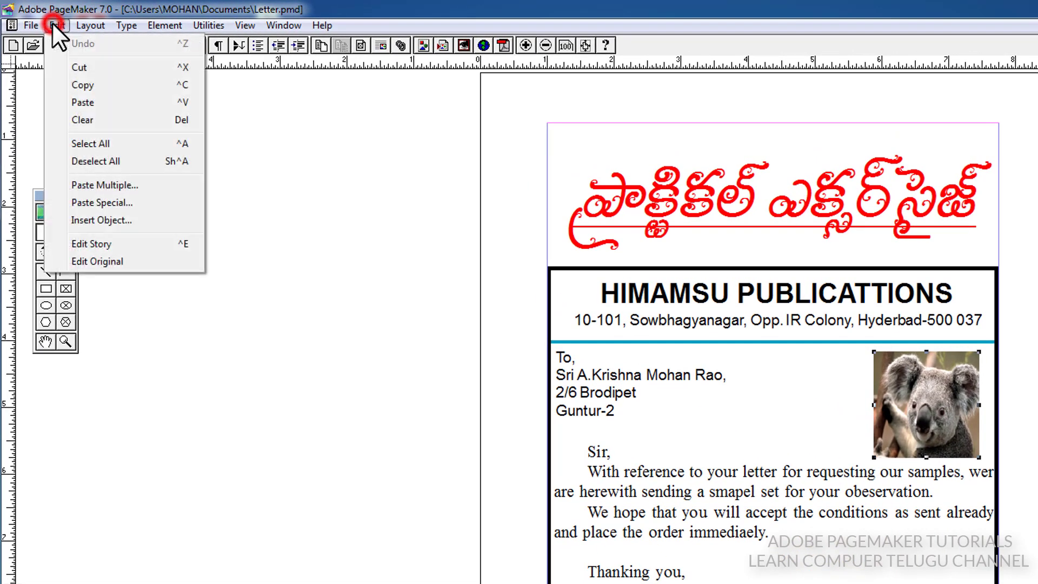
pyautogui.click(89, 73)
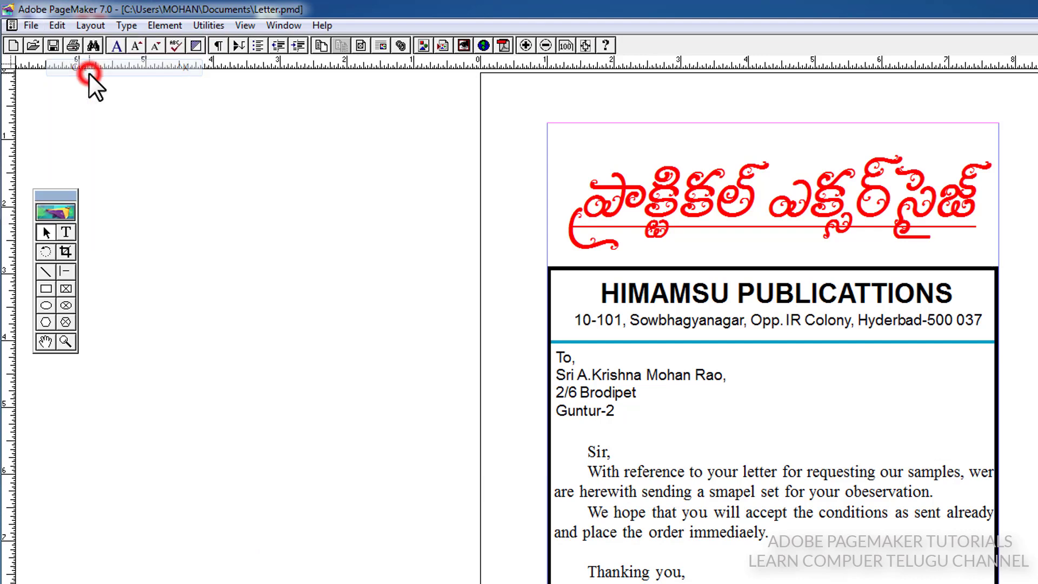
pyautogui.click(255, 250)
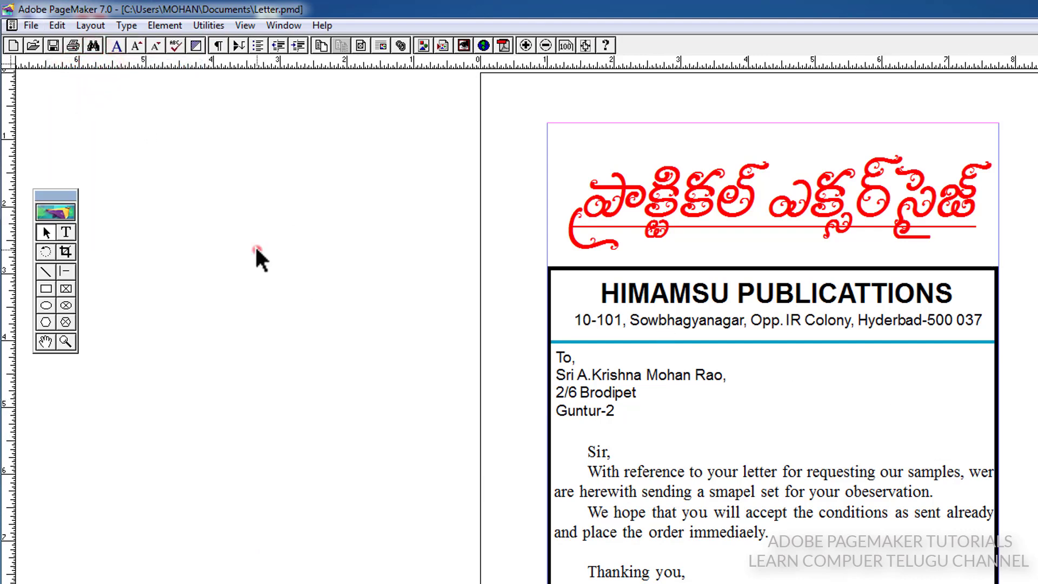
pyautogui.click(58, 24)
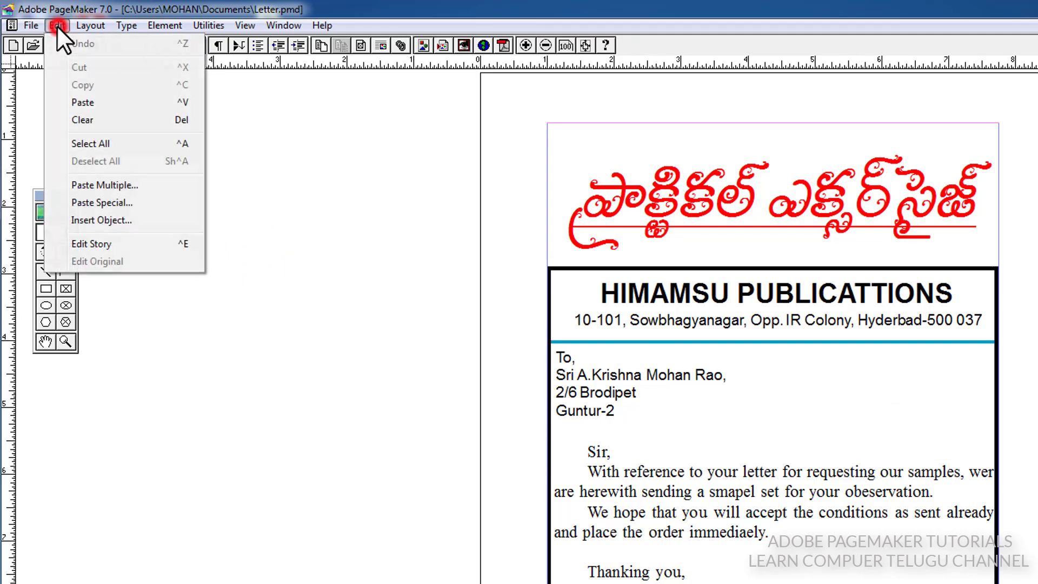
pyautogui.click(90, 103)
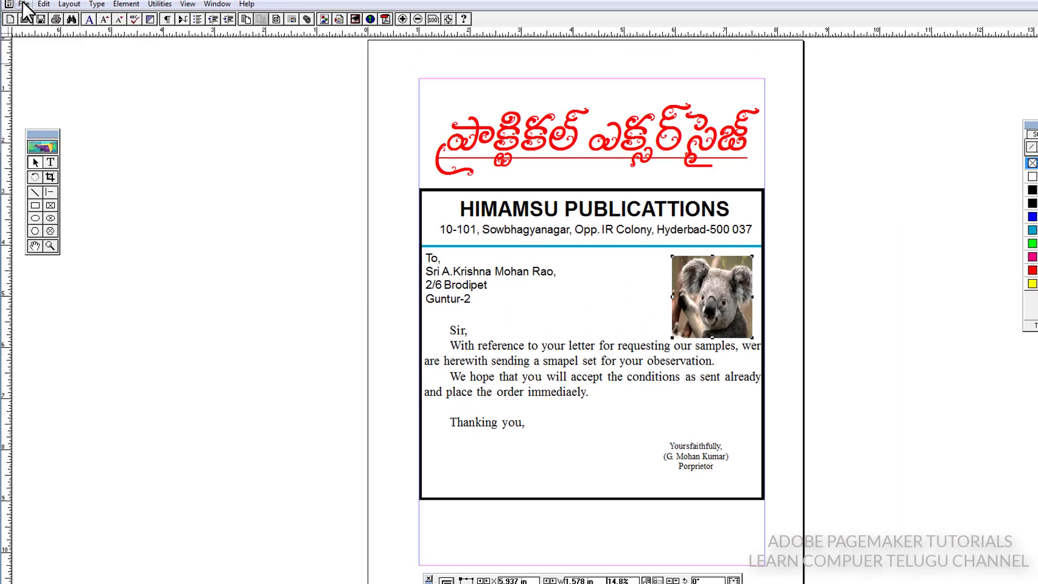
# Set the number of pages to 2 in the document setup of Letter.pmd.
pyautogui.click(22, 5)
pyautogui.click(66, 179)
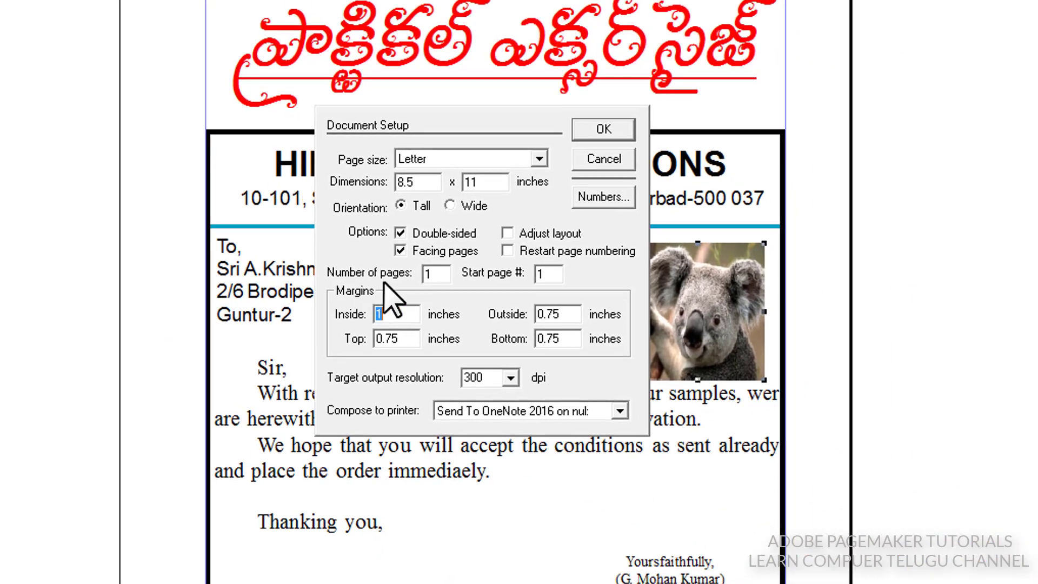
pyautogui.doubleClick(437, 272)
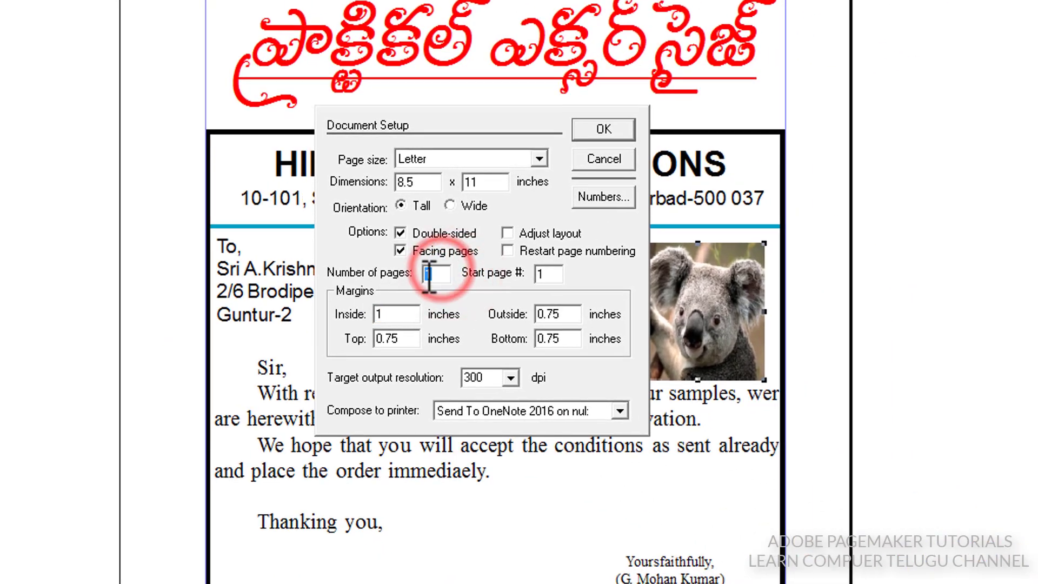
pyautogui.write('2')
pyautogui.click(603, 130)
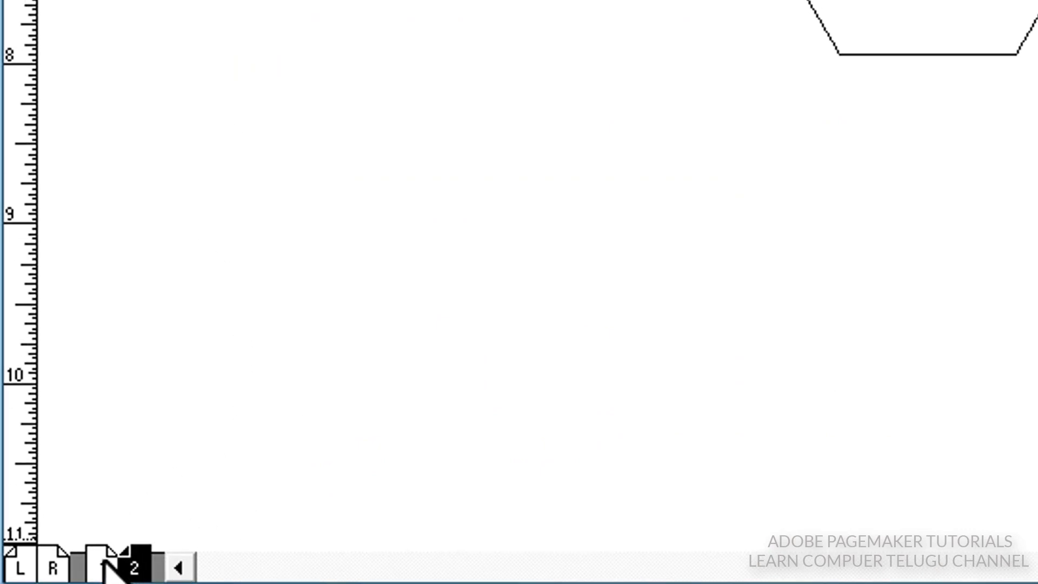
# Go to page 1 of the letter and cut the koala picture from it.
pyautogui.click(103, 563)
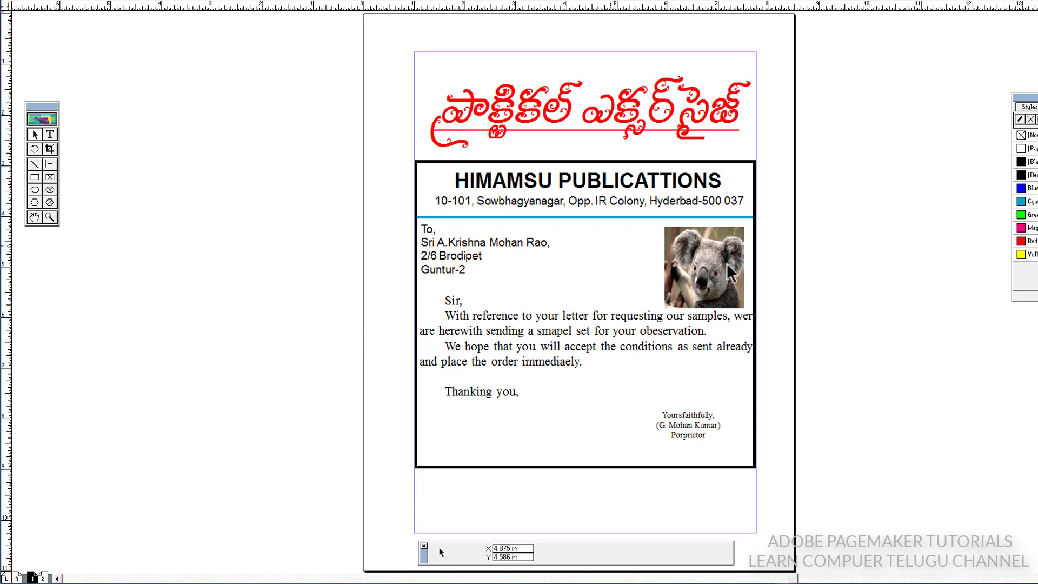
pyautogui.click(702, 276)
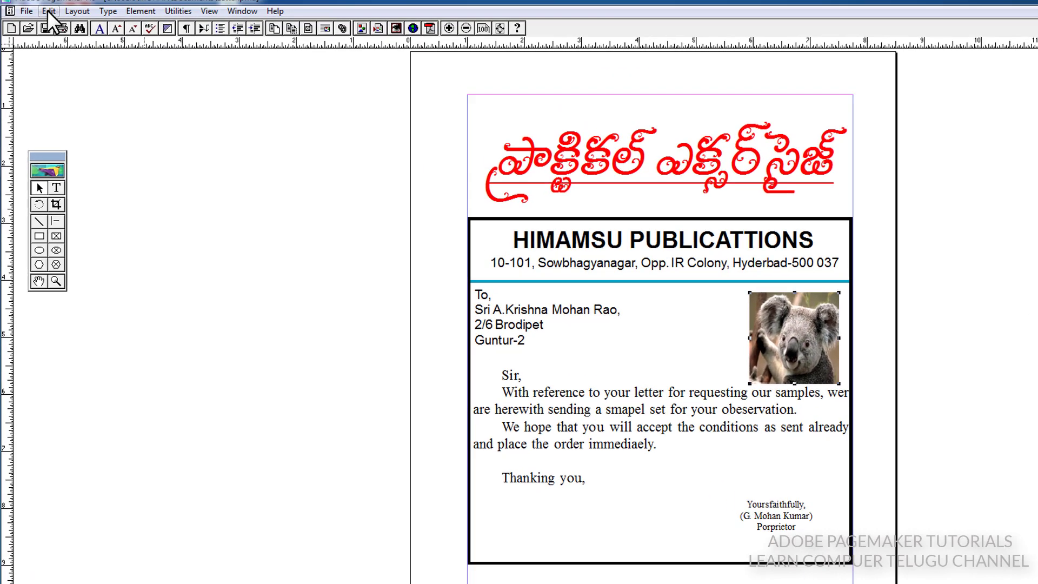
pyautogui.click(48, 11)
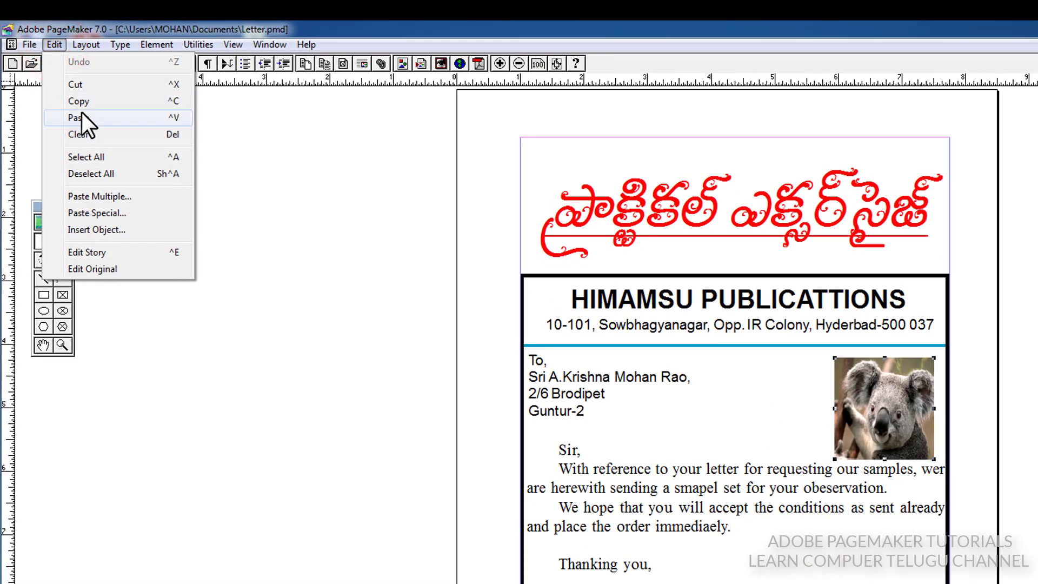
pyautogui.click(82, 133)
pyautogui.click(56, 44)
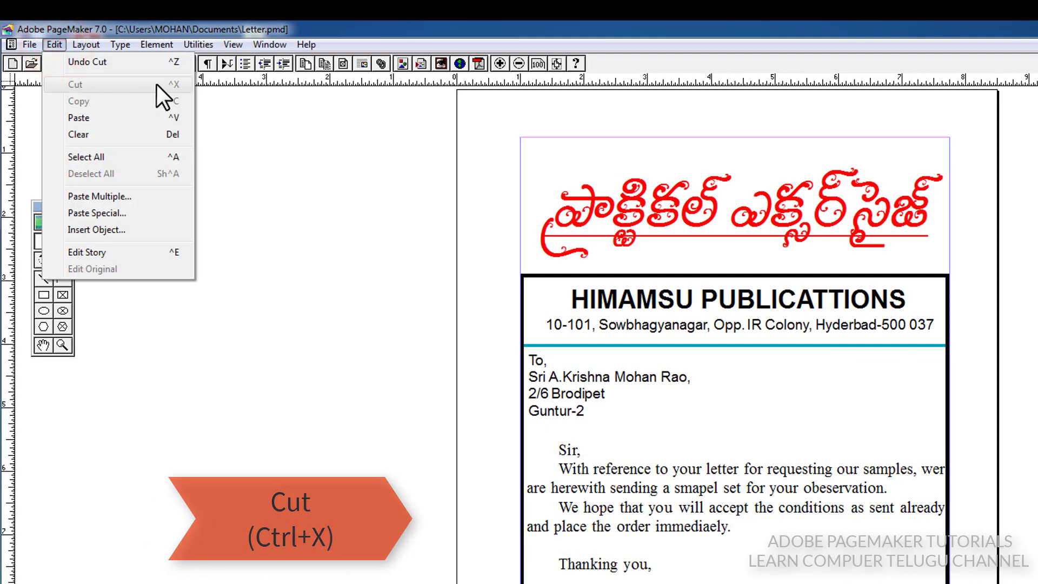
pyautogui.click(284, 207)
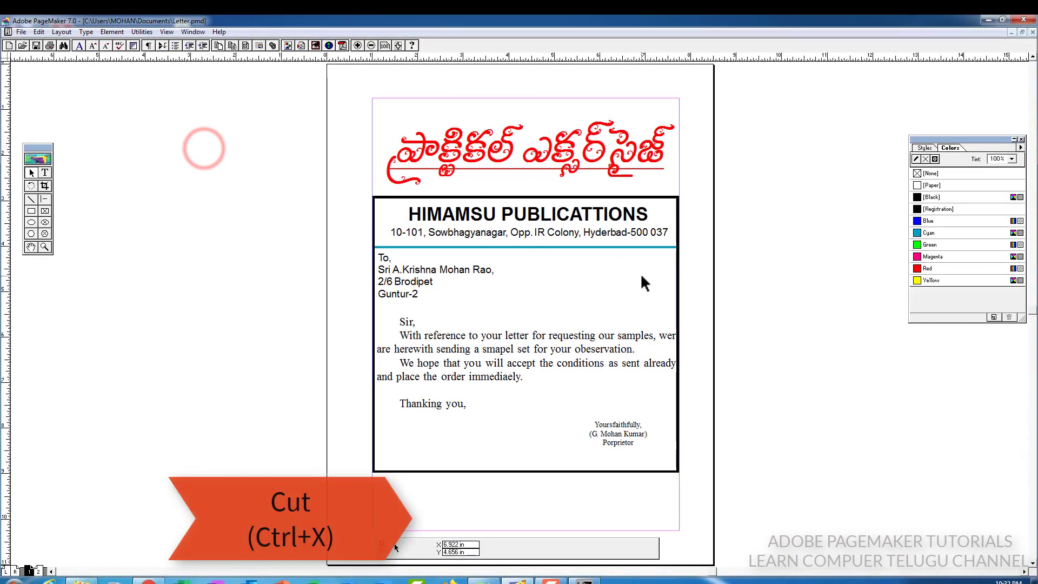
# Paste the koala picture onto page 2 and move it up and slightly toward the page's left margin.
pyautogui.click(38, 570)
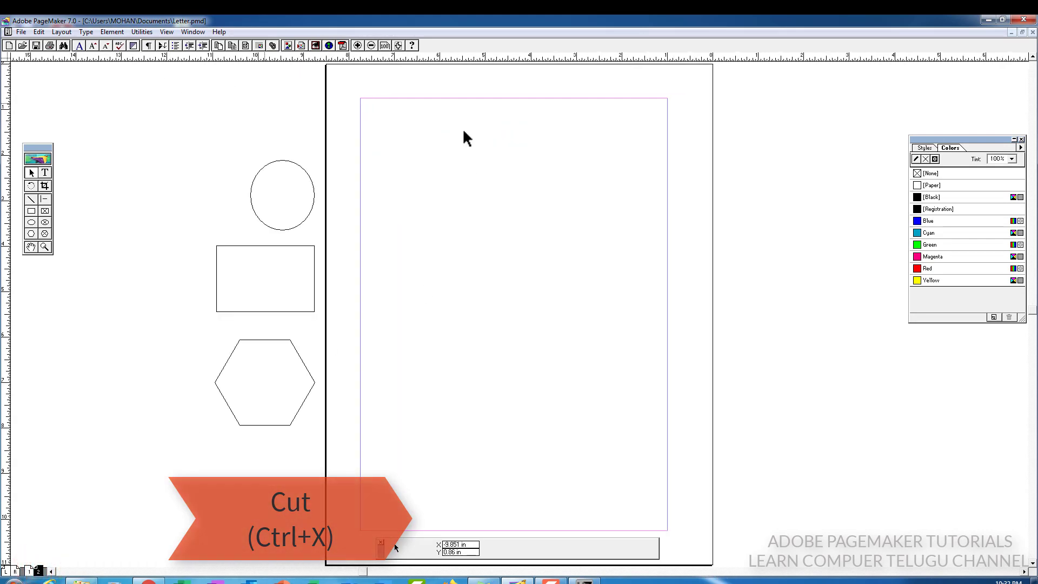
pyautogui.click(39, 32)
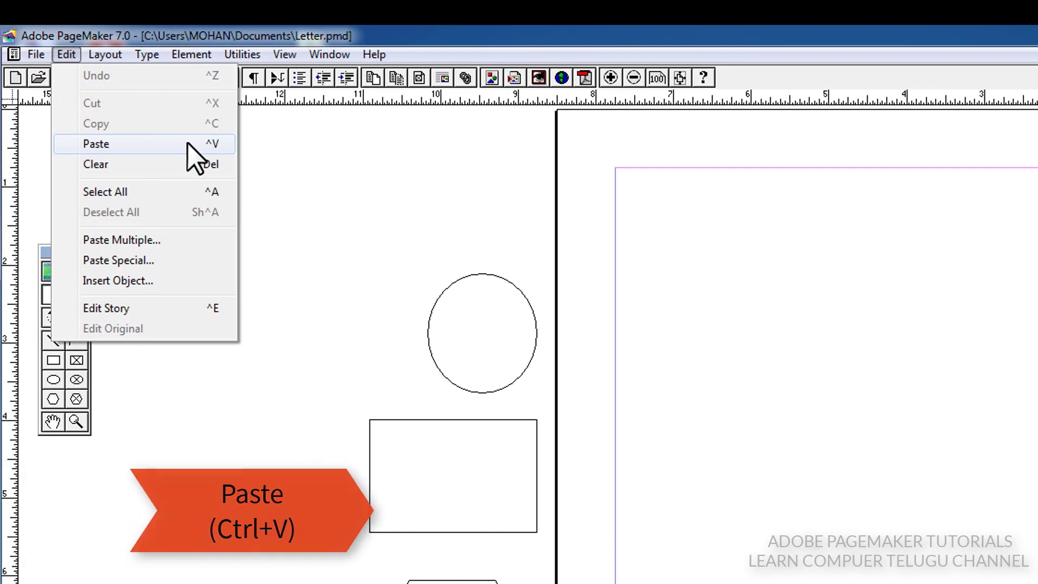
pyautogui.click(215, 143)
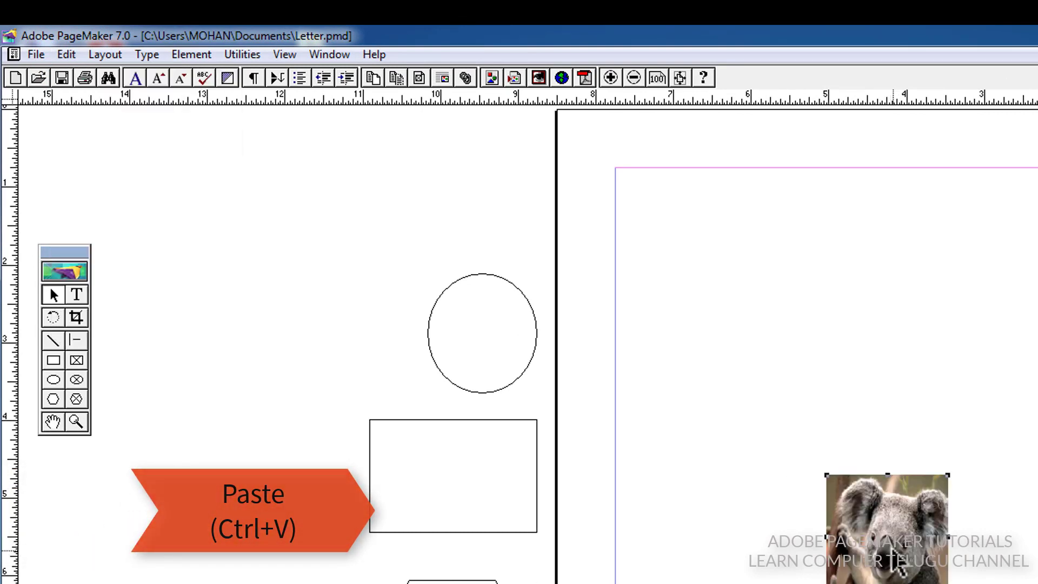
pyautogui.moveTo(892, 546); pyautogui.dragTo(830, 443)
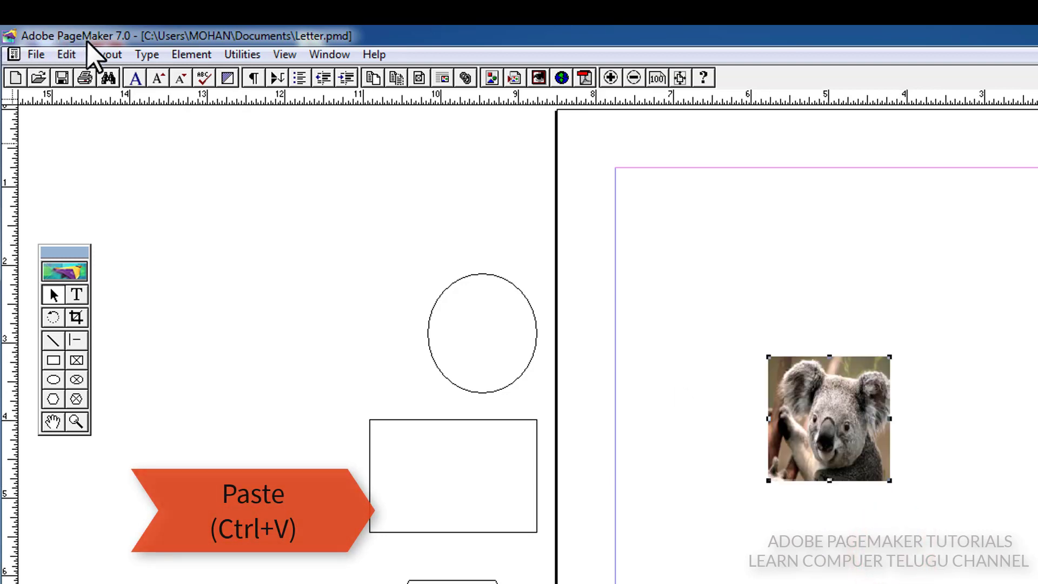
# Copy the koala picture on page 2 to the clipboard.
pyautogui.click(67, 54)
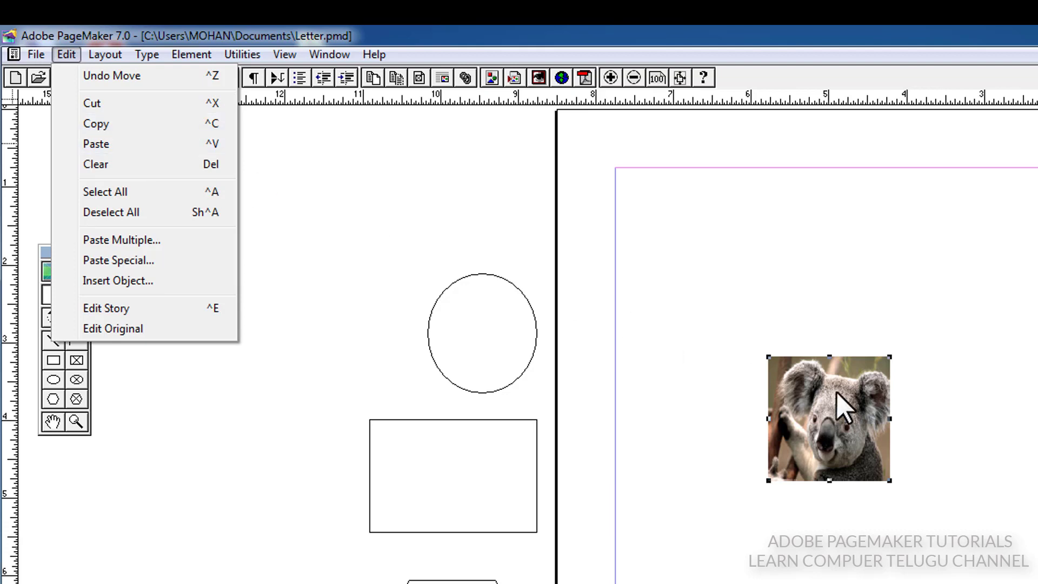
pyautogui.click(917, 506)
pyautogui.click(812, 446)
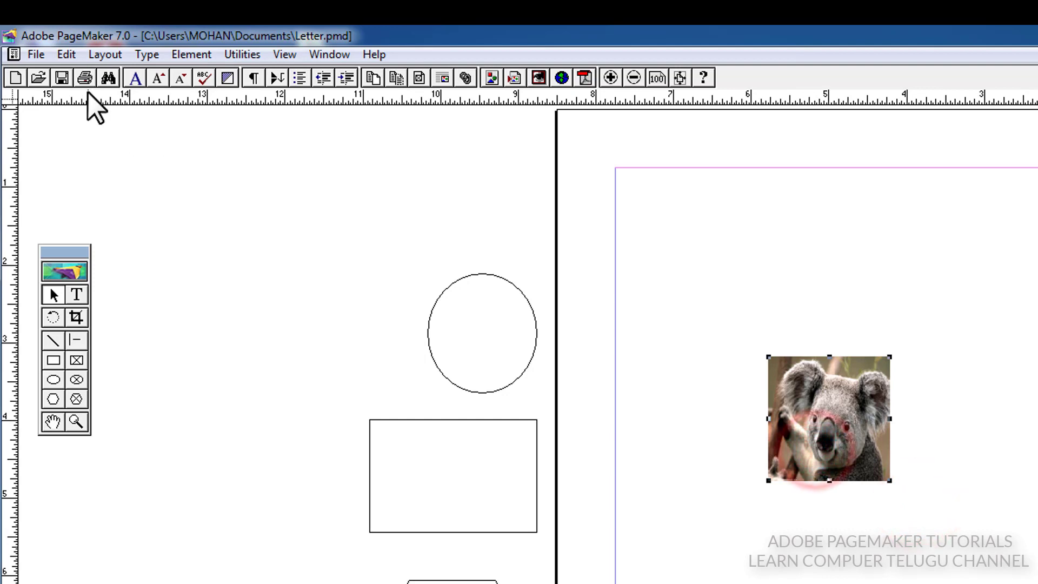
pyautogui.click(66, 54)
pyautogui.click(104, 125)
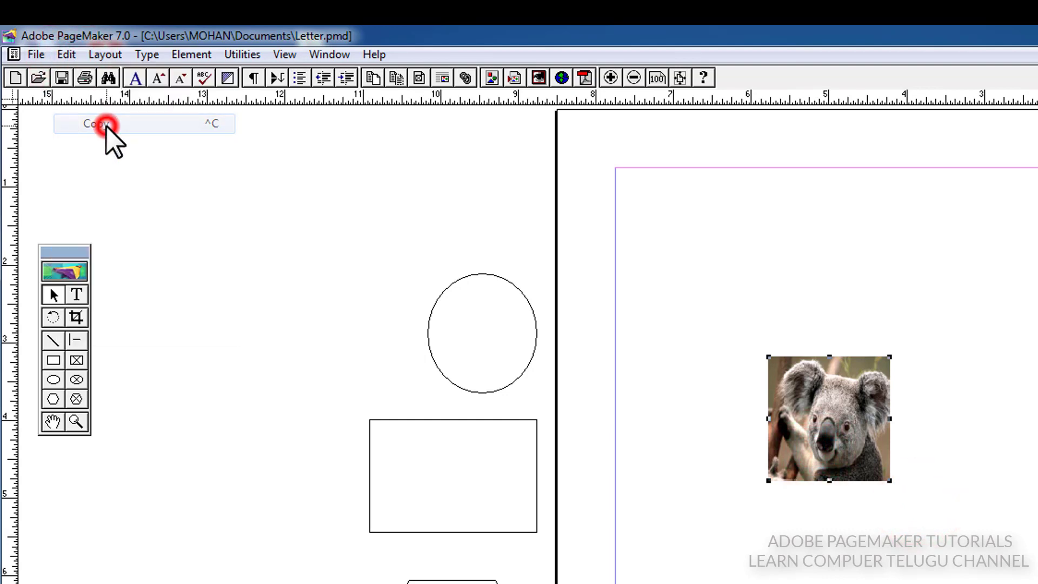
# Deselect the koala picture on page 2, paste a second copy, and place it beside the original.
pyautogui.click(67, 54)
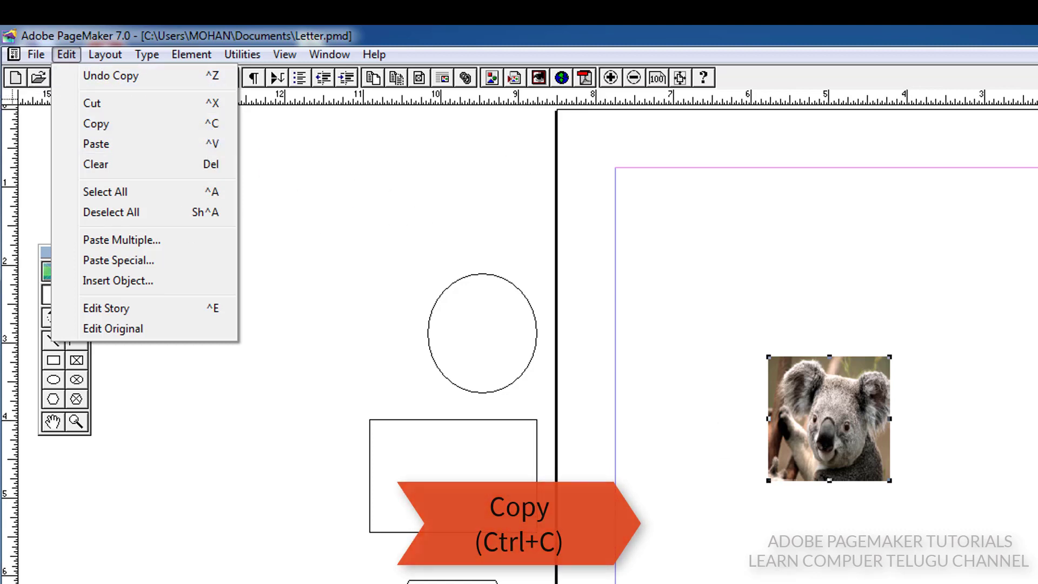
pyautogui.click(1028, 359)
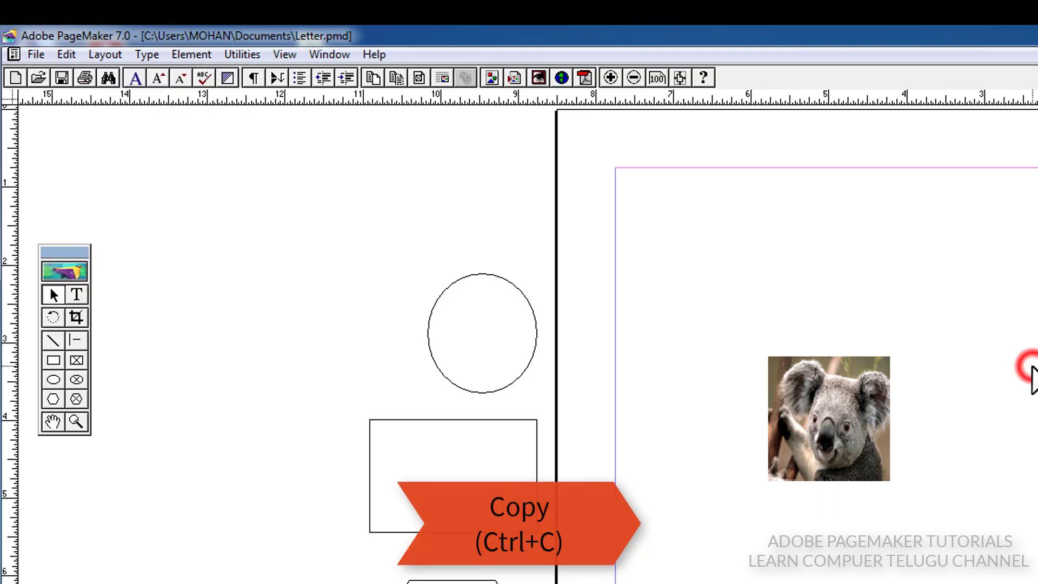
pyautogui.click(66, 54)
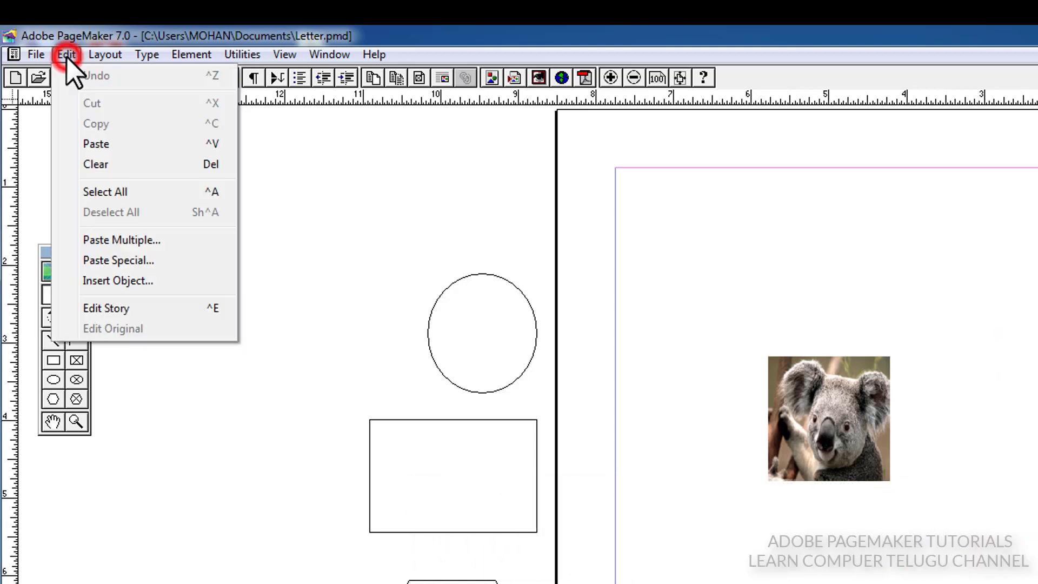
pyautogui.click(99, 143)
pyautogui.moveTo(878, 467); pyautogui.dragTo(956, 442)
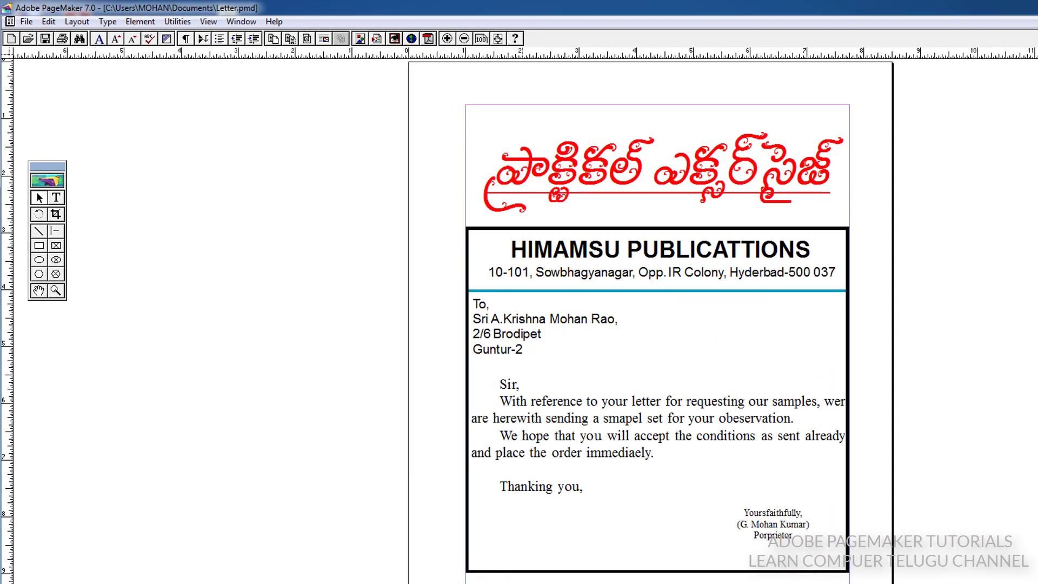
# Paste the koala picture on page 1 and move it slightly toward the letter on the left pasteboard.
pyautogui.hotkey('ctrl', 'v')
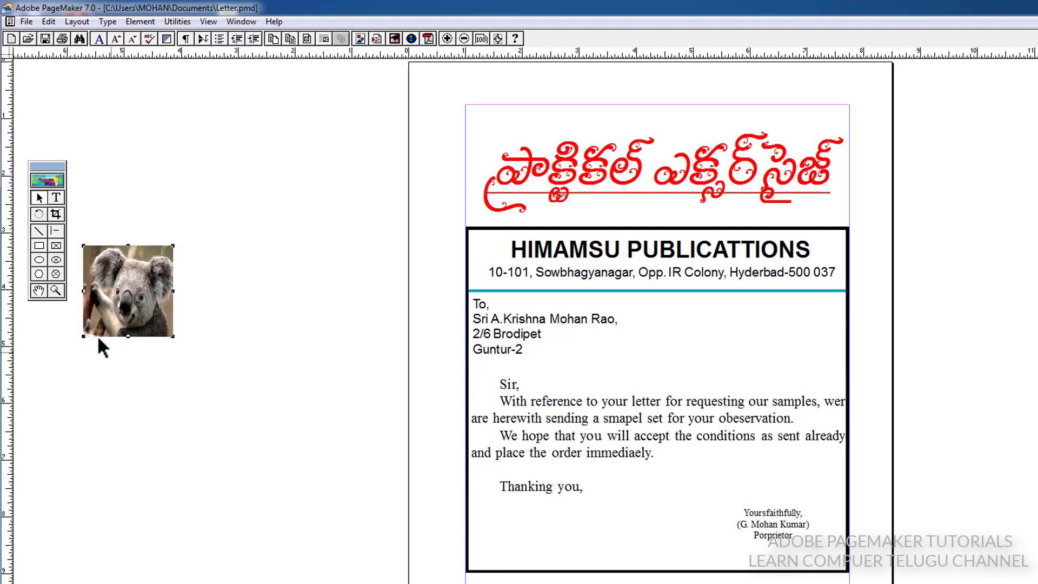
pyautogui.moveTo(115, 303); pyautogui.dragTo(184, 300)
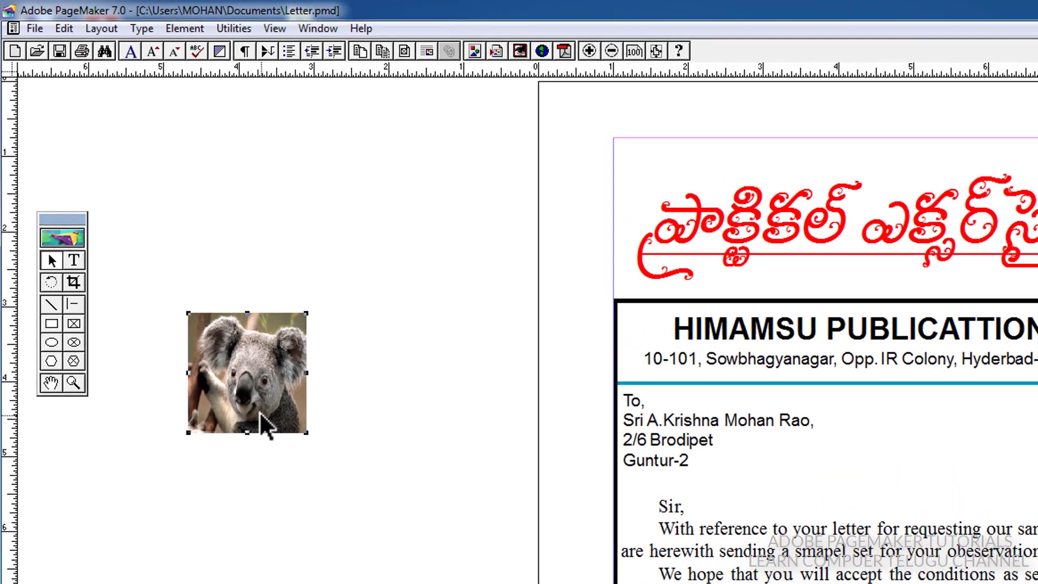
pyautogui.click(66, 29)
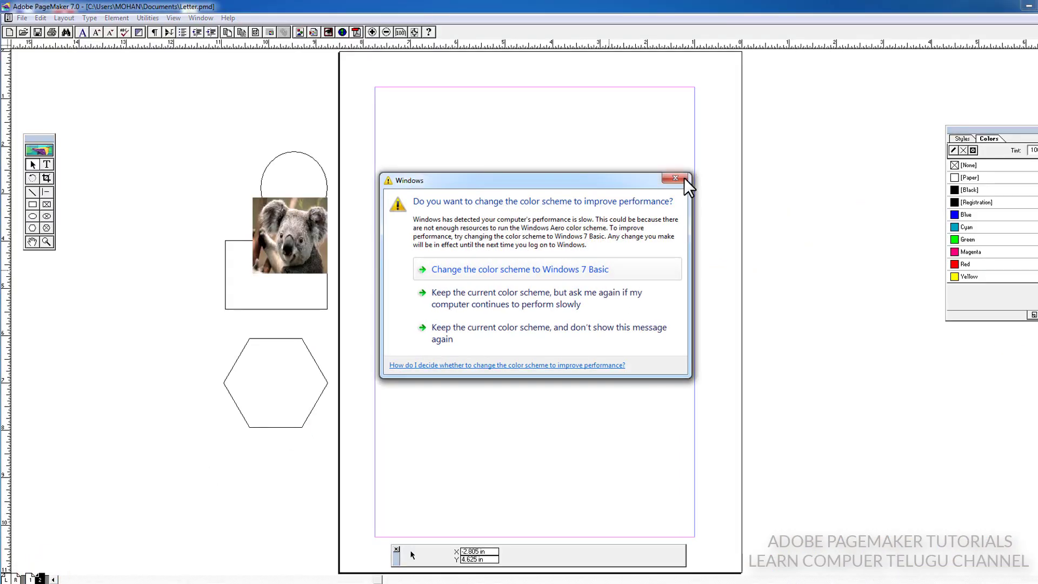
# Dismiss the Windows color scheme prompt, then select both koala pictures on page 2 together and clear them.
pyautogui.click(675, 180)
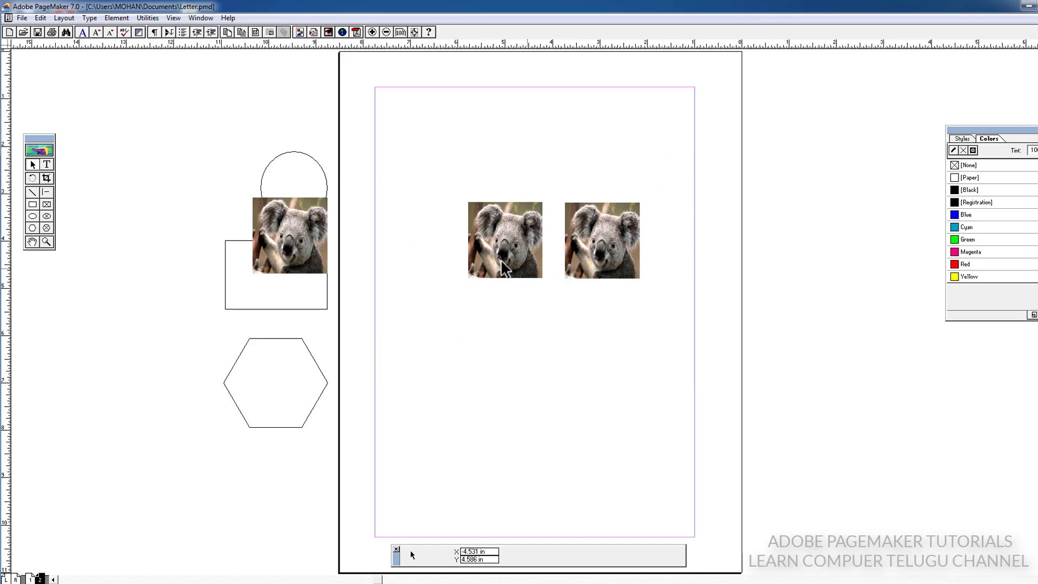
pyautogui.click(33, 163)
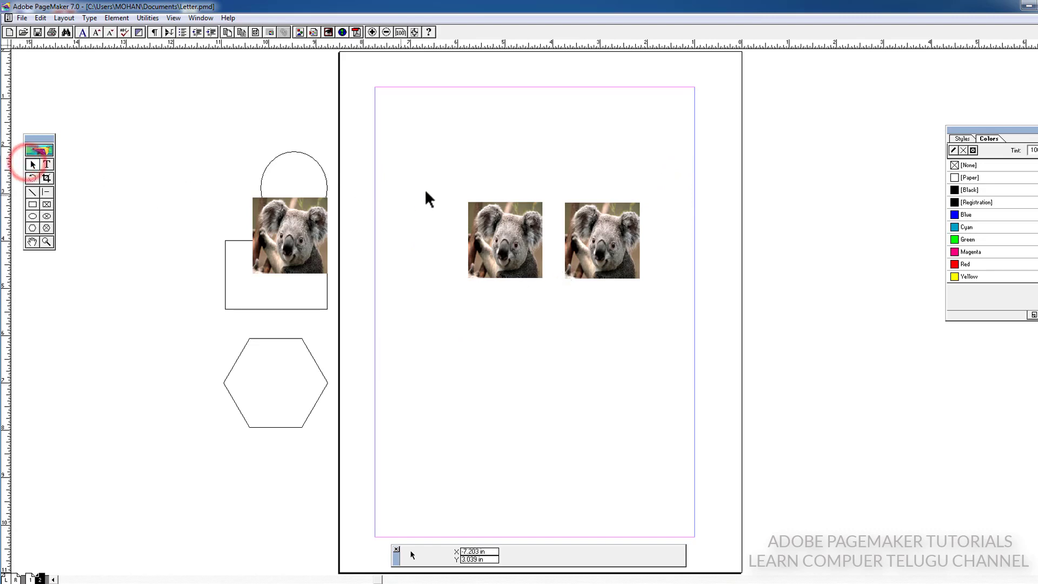
pyautogui.moveTo(436, 180); pyautogui.dragTo(660, 304)
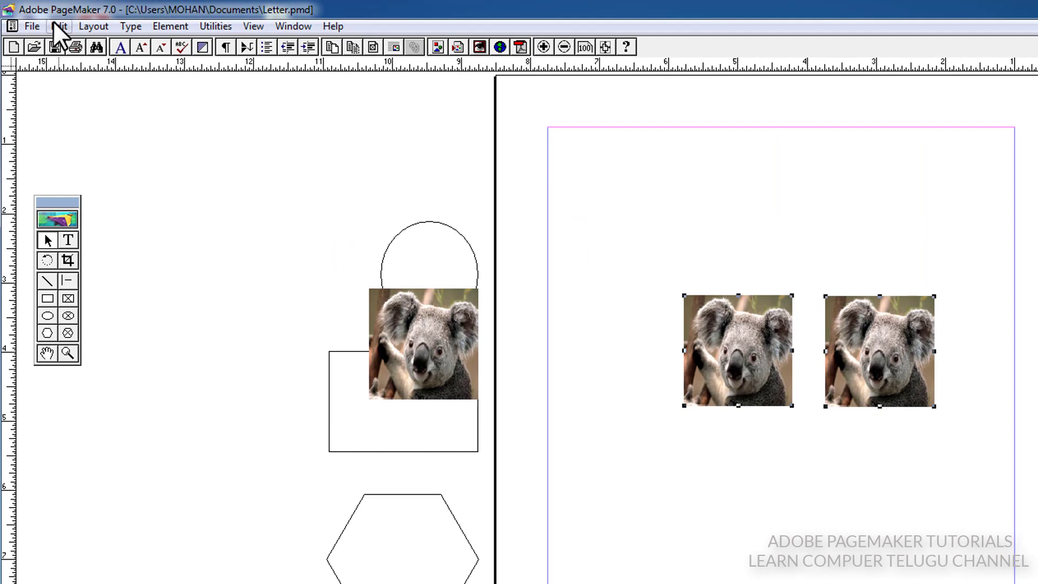
pyautogui.click(54, 23)
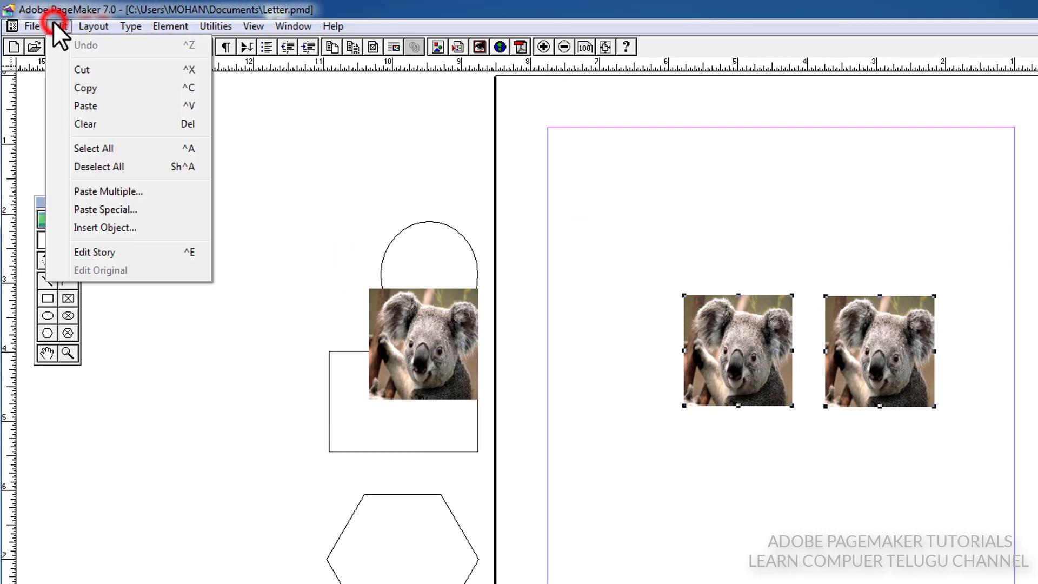
pyautogui.click(94, 123)
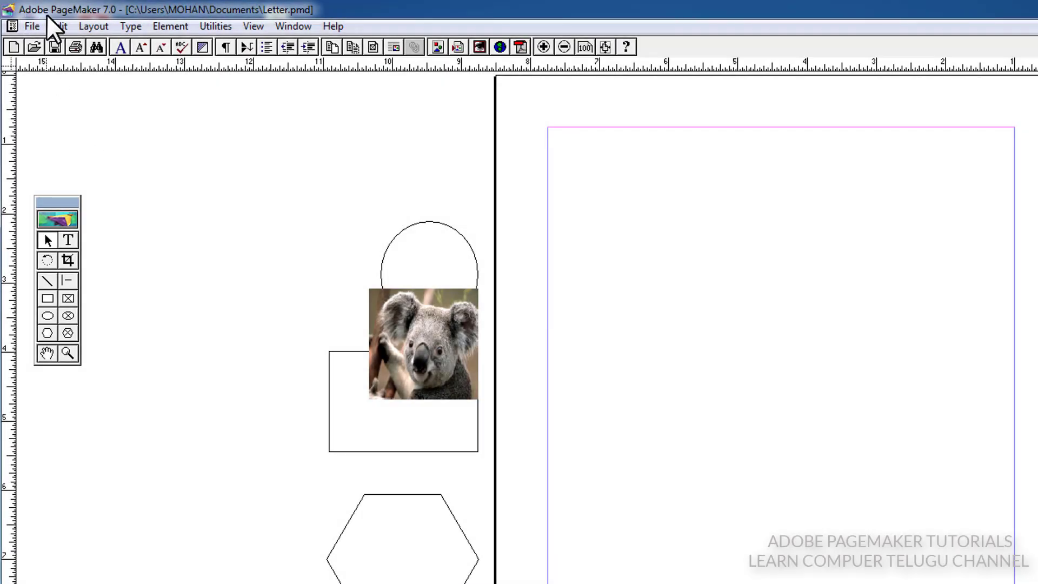
# On page 1, select the red heading's text block and then the letter's body text block.
pyautogui.click(61, 26)
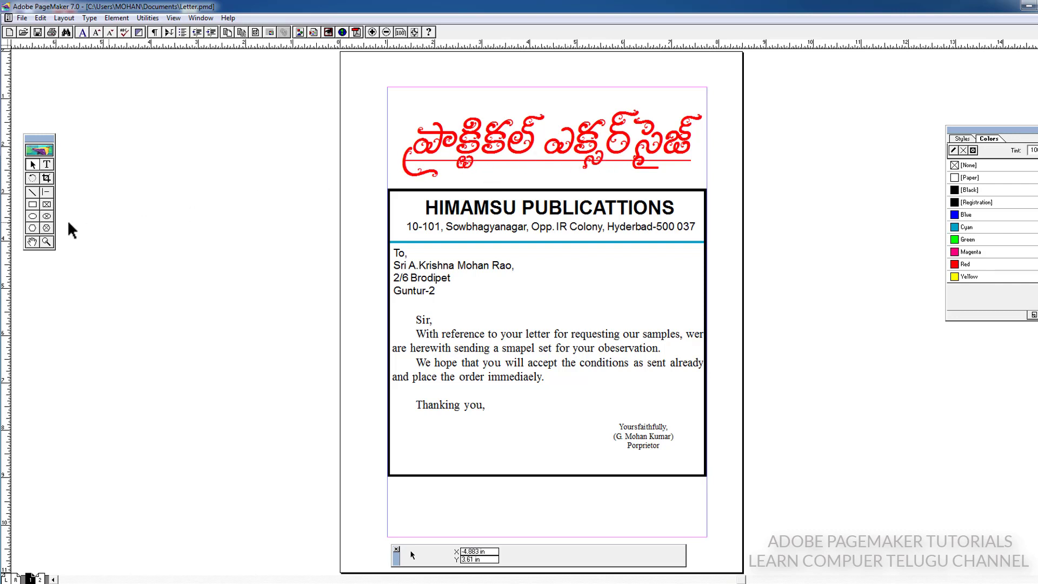
pyautogui.click(31, 164)
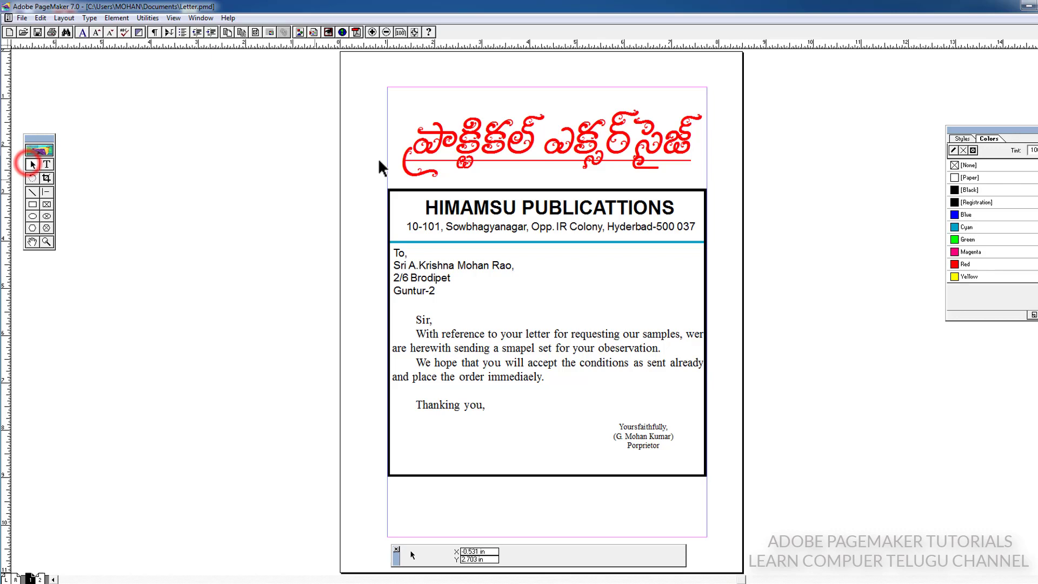
pyautogui.click(506, 152)
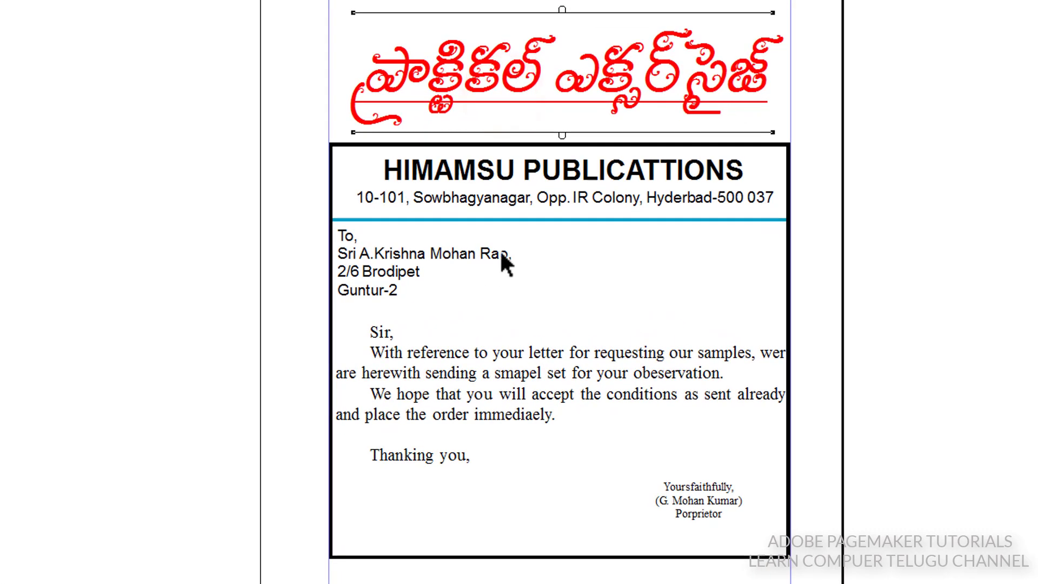
pyautogui.click(480, 395)
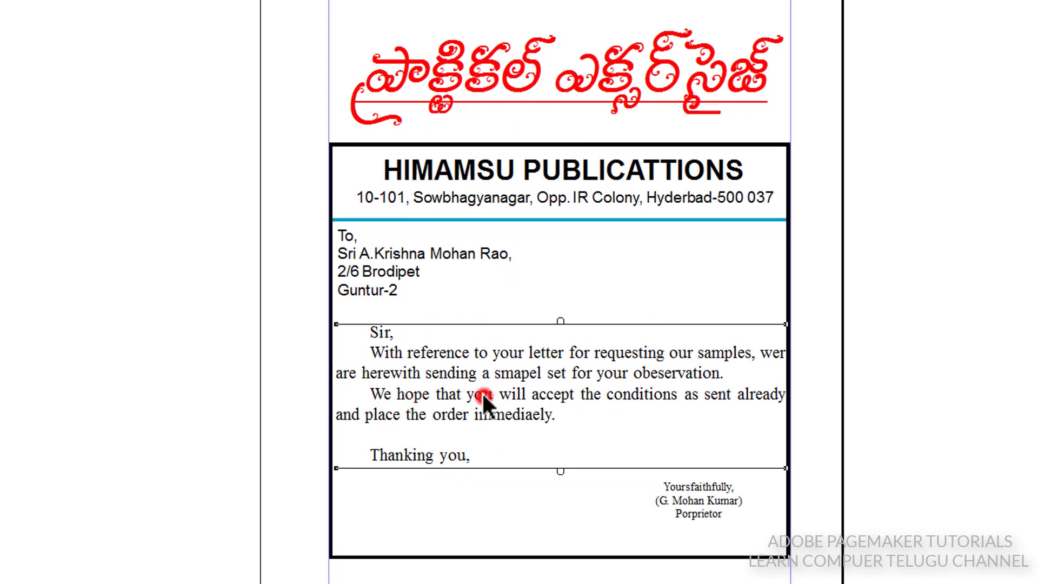
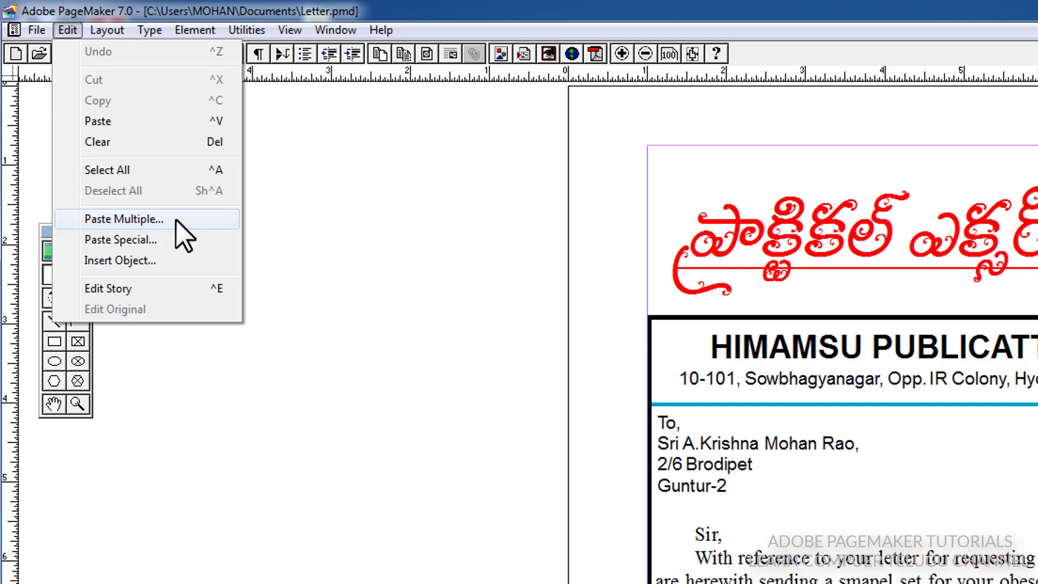
# Move the koala picture to the upper-left area of page 2, copy it, and deselect it.
pyautogui.moveTo(481, 421); pyautogui.dragTo(766, 313)
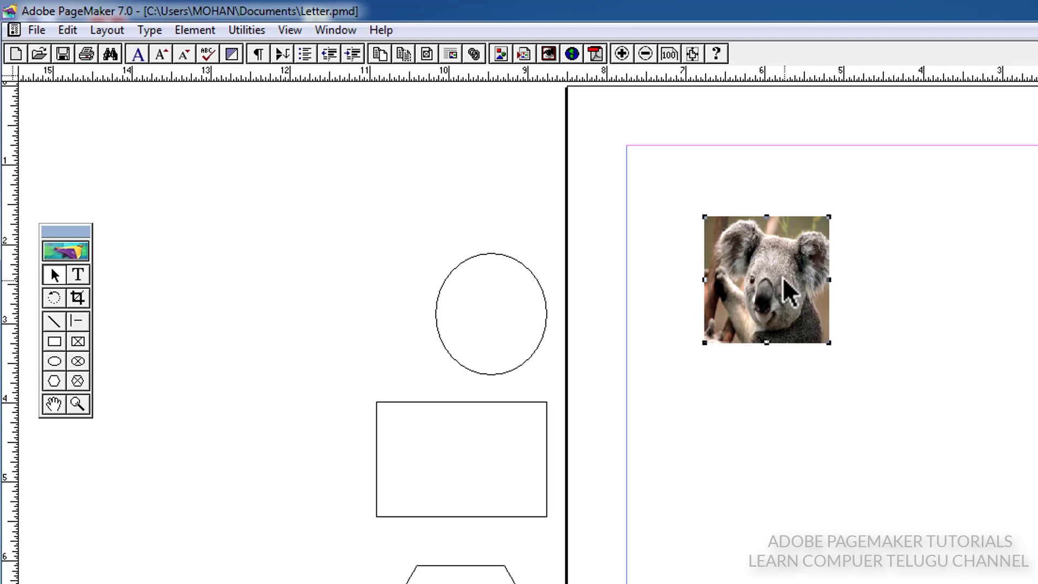
pyautogui.click(68, 30)
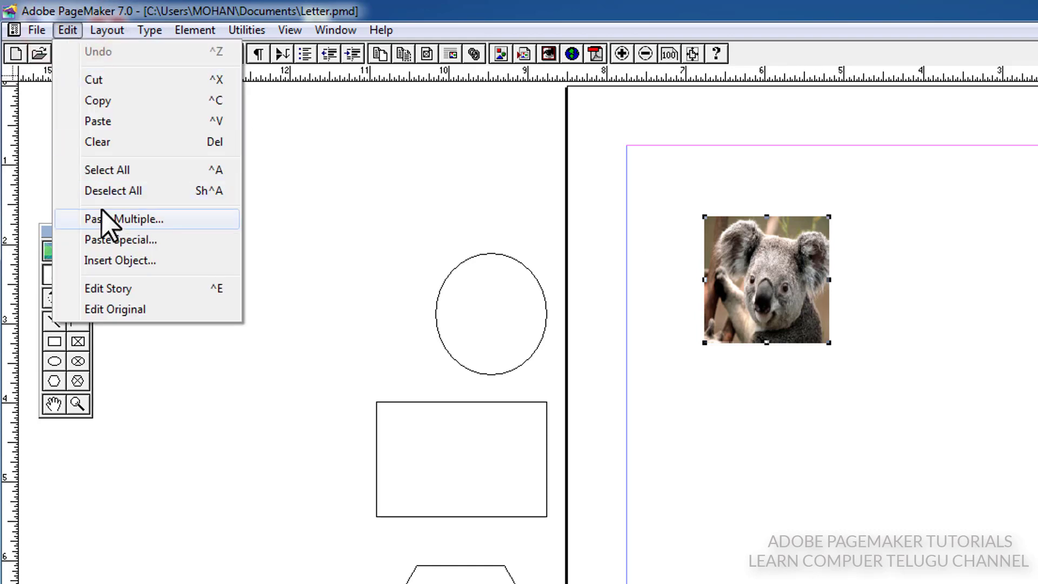
pyautogui.click(99, 101)
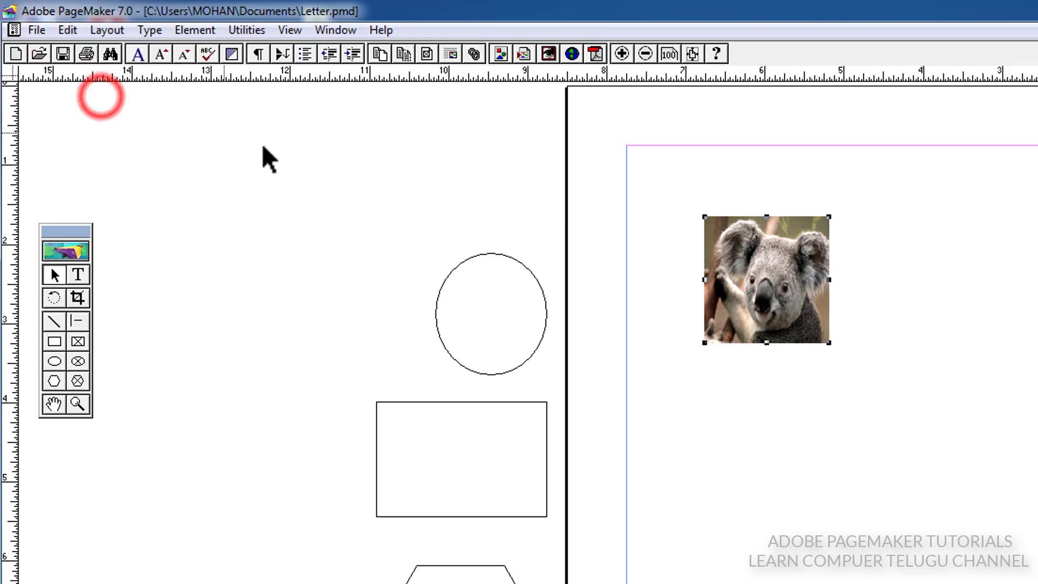
pyautogui.click(764, 390)
# Use Paste Multiple to add 10 copies of the koala picture, keeping the 0.5-inch horizontal and vertical offsets.
pyautogui.click(68, 30)
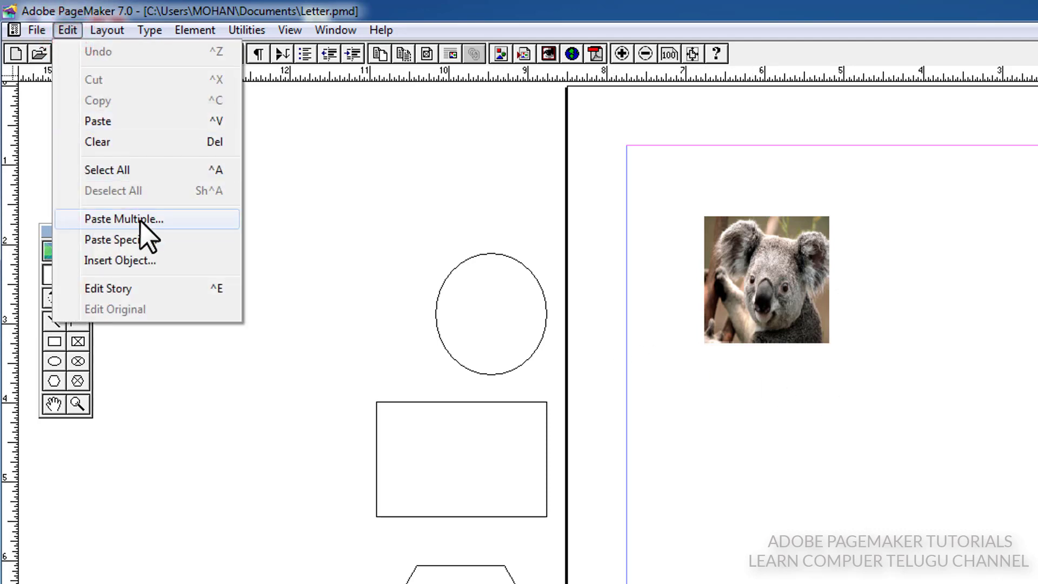
pyautogui.click(142, 221)
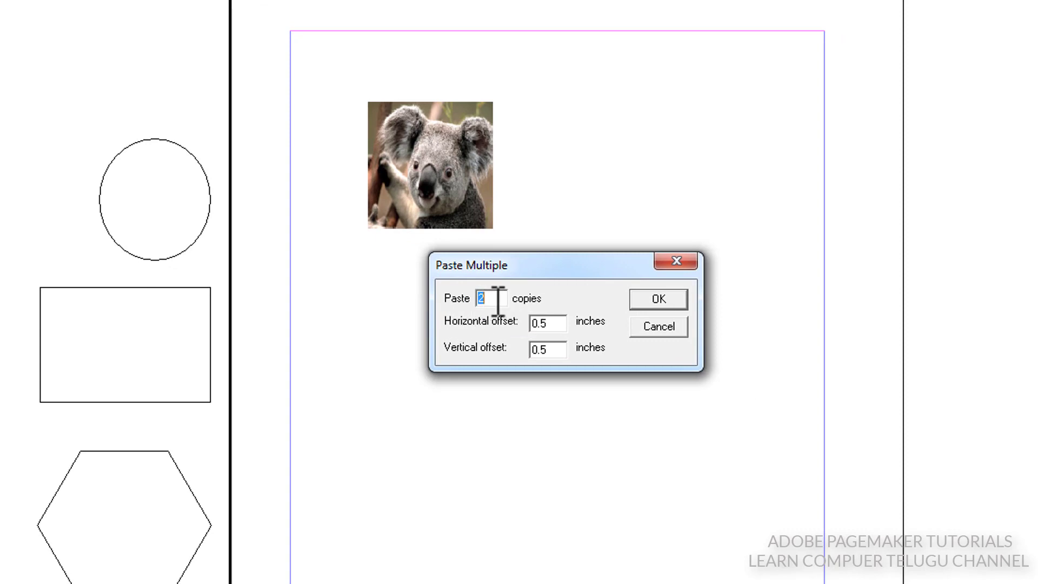
pyautogui.moveTo(483, 266); pyautogui.dragTo(513, 279)
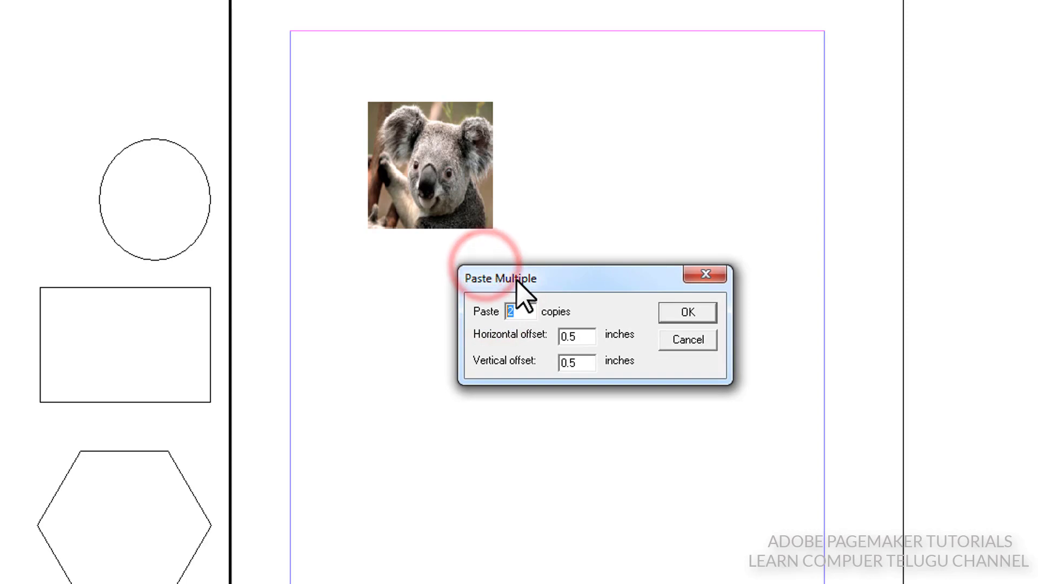
pyautogui.write('10')
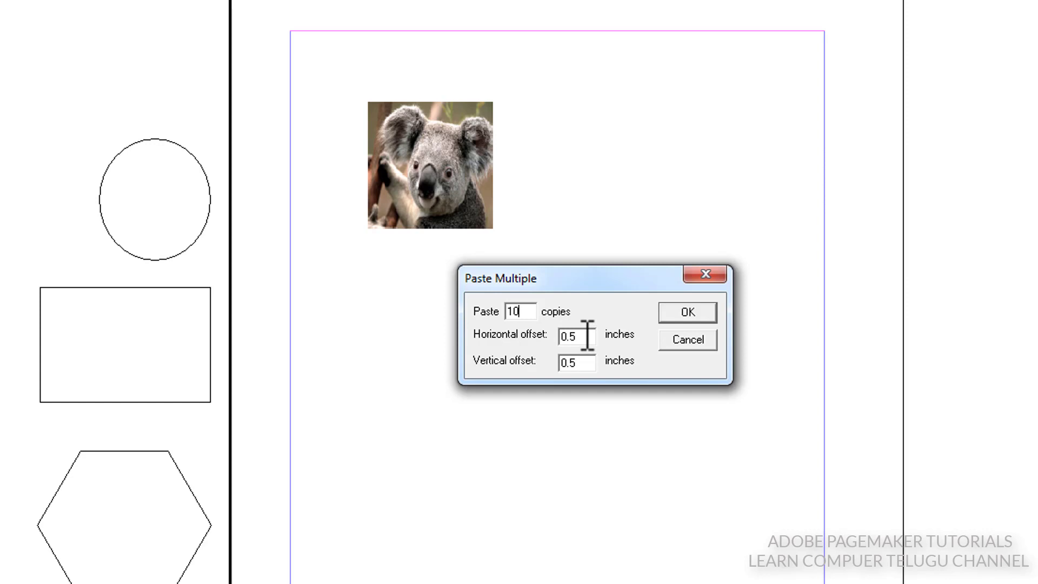
pyautogui.click(696, 314)
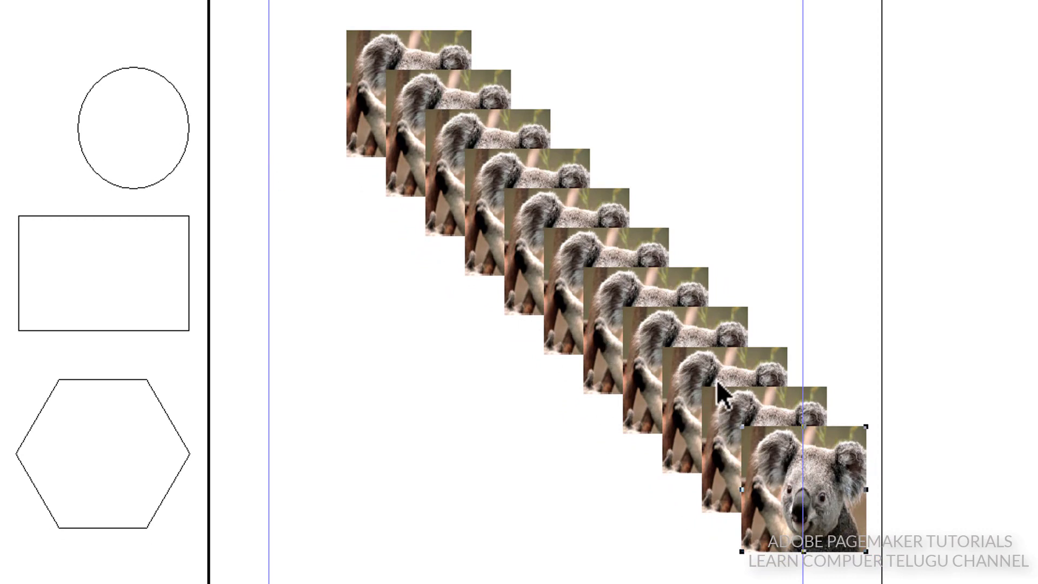
# Move the four frontmost koala copies off the diagonal stack to spots around page 2, and draw one selection around the pictures.
pyautogui.moveTo(822, 468); pyautogui.dragTo(1037, 438)
pyautogui.moveTo(806, 416); pyautogui.dragTo(1037, 417)
pyautogui.moveTo(753, 426); pyautogui.dragTo(1037, 431)
pyautogui.moveTo(687, 394); pyautogui.dragTo(839, 195)
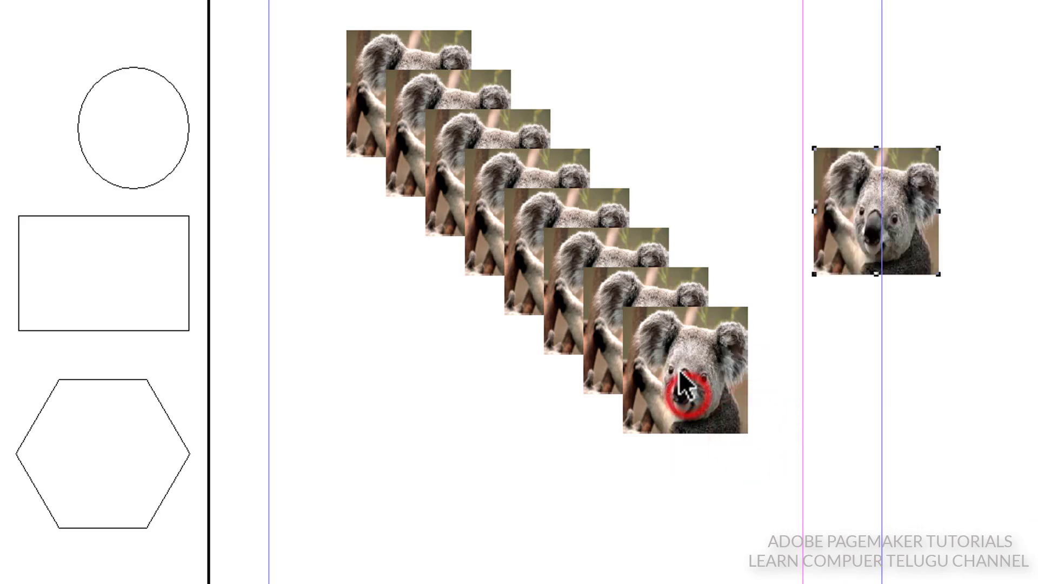
pyautogui.moveTo(695, 370); pyautogui.dragTo(764, 537)
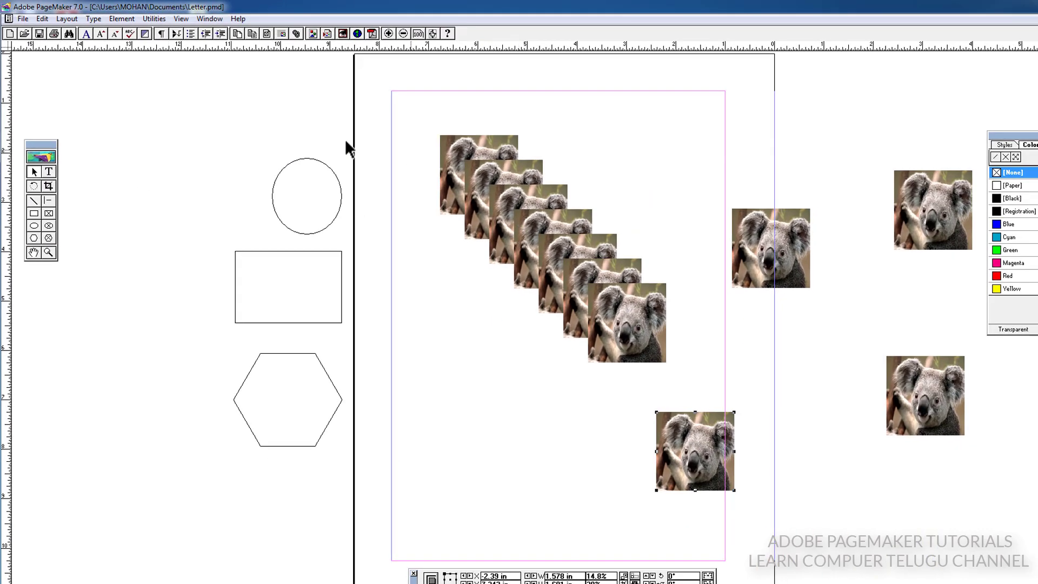
pyautogui.click(33, 172)
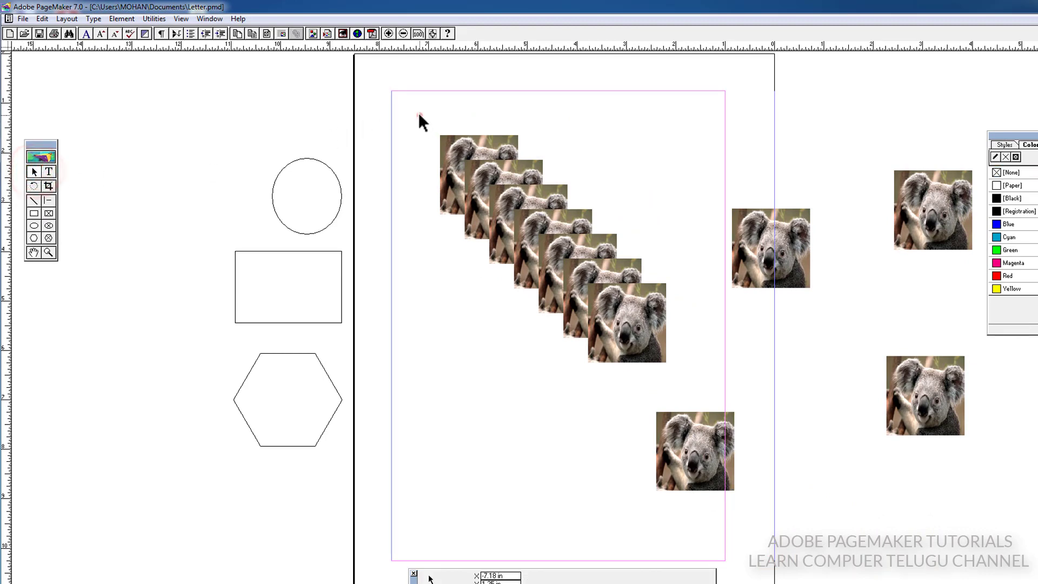
pyautogui.moveTo(420, 116); pyautogui.dragTo(968, 498)
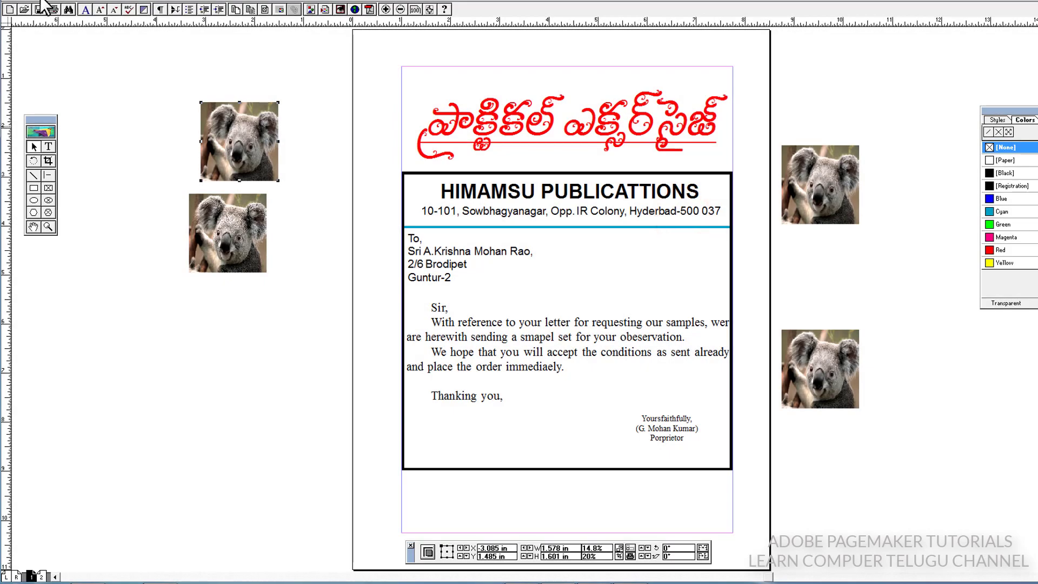
pyautogui.click(39, 6)
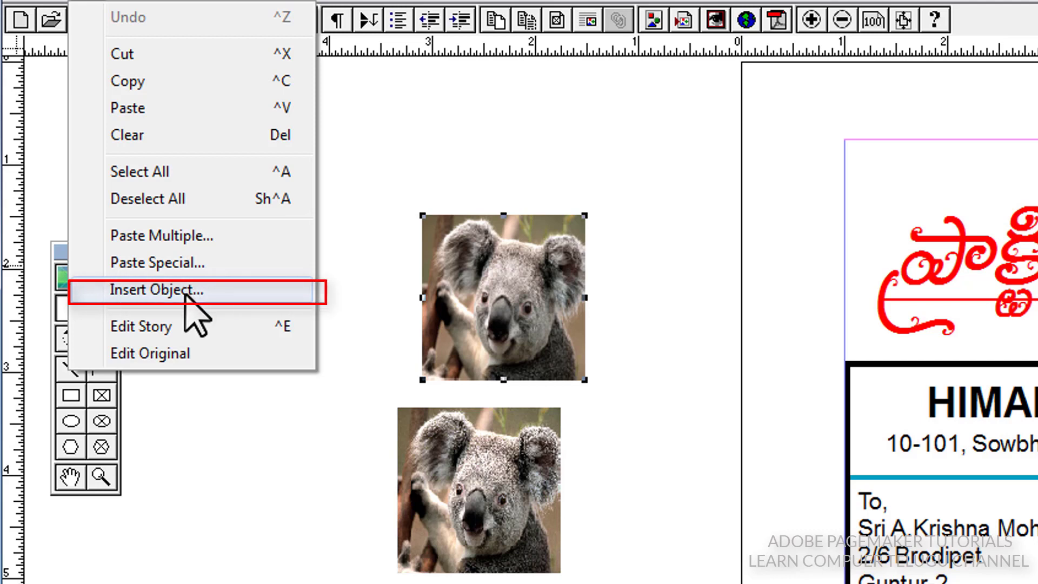
pyautogui.click(46, 0)
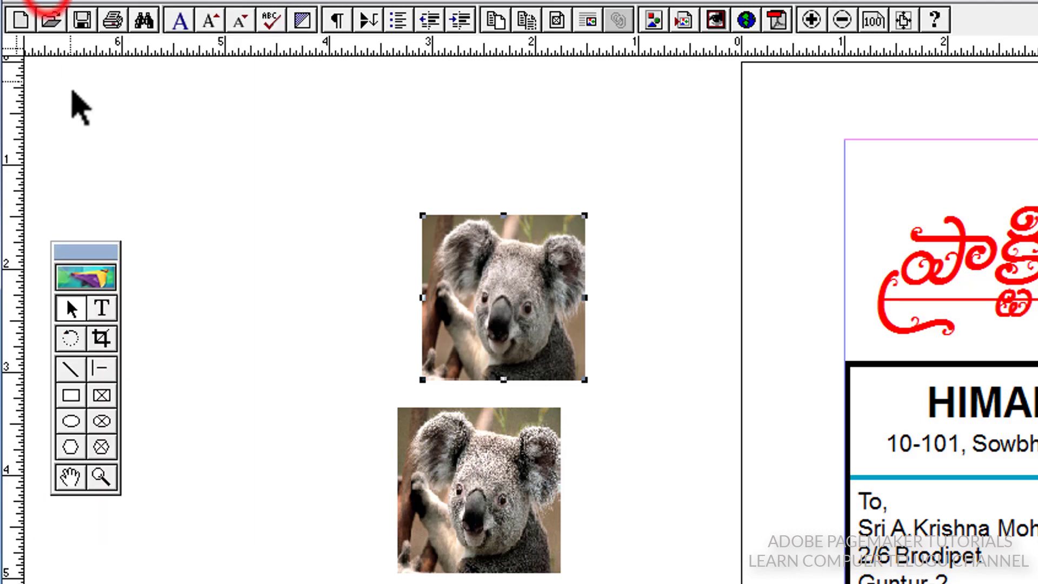
pyautogui.click(46, 2)
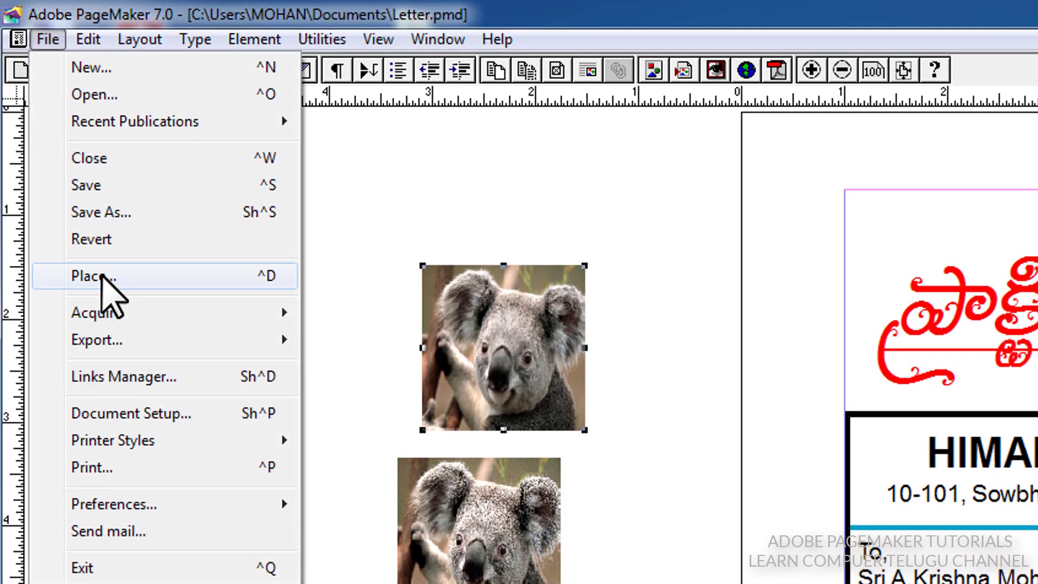
# Insert a newly created Bitmap Image object into the document, opening it in Paint.
pyautogui.click(82, 20)
pyautogui.doubleClick(81, 21)
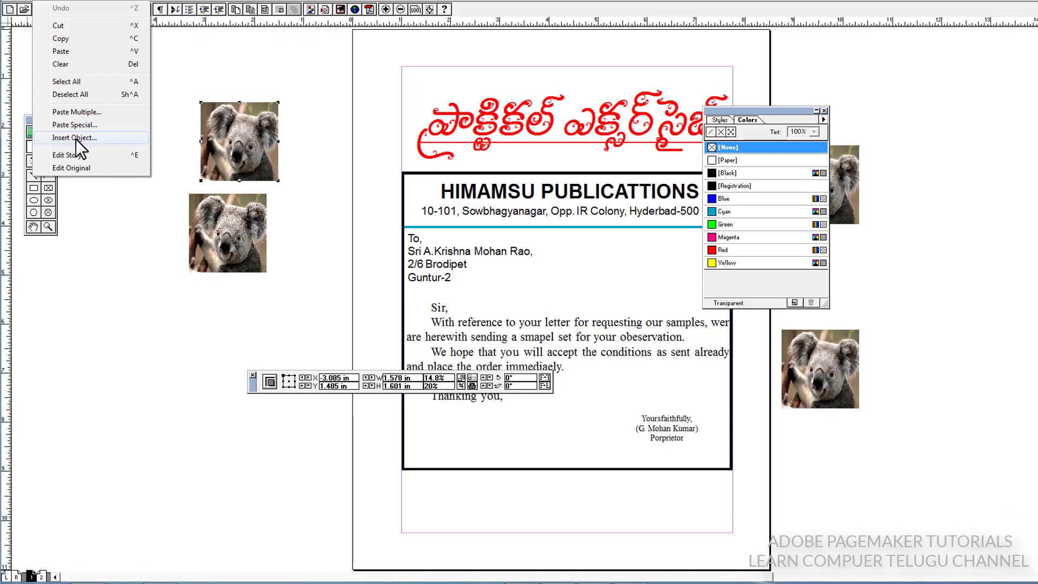
pyautogui.click(76, 139)
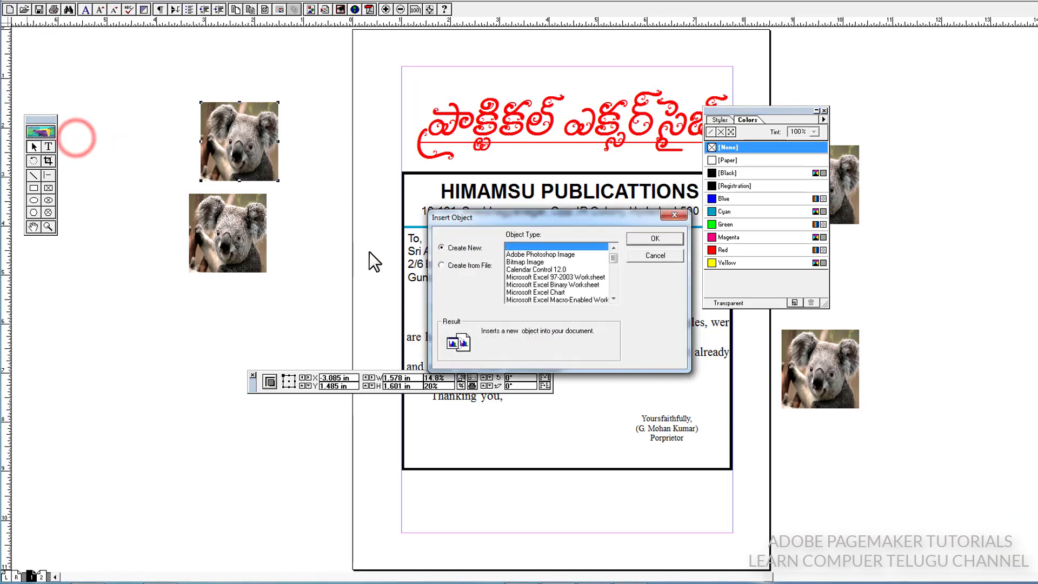
pyautogui.moveTo(569, 217); pyautogui.dragTo(384, 285)
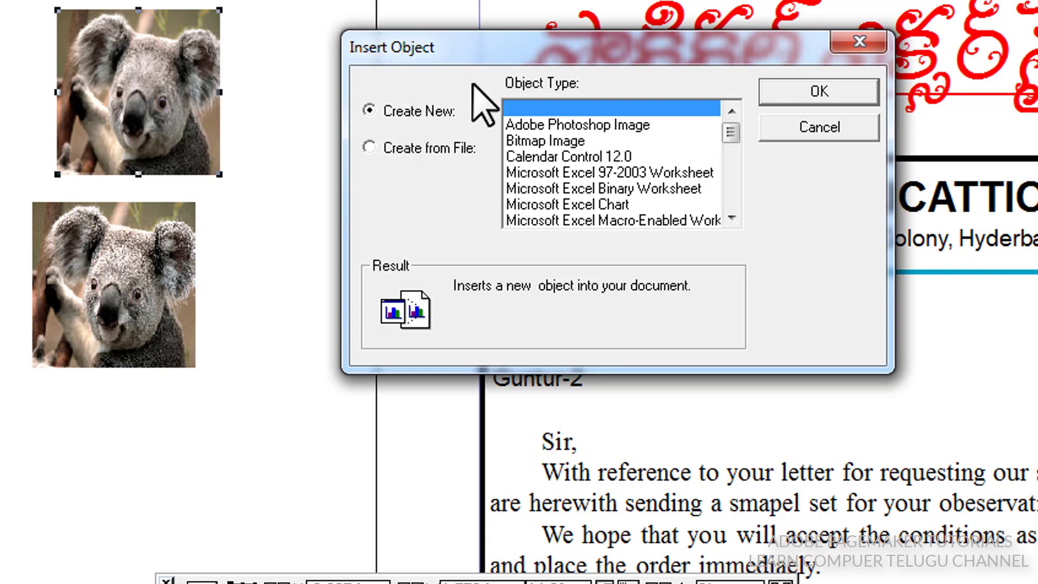
pyautogui.click(557, 142)
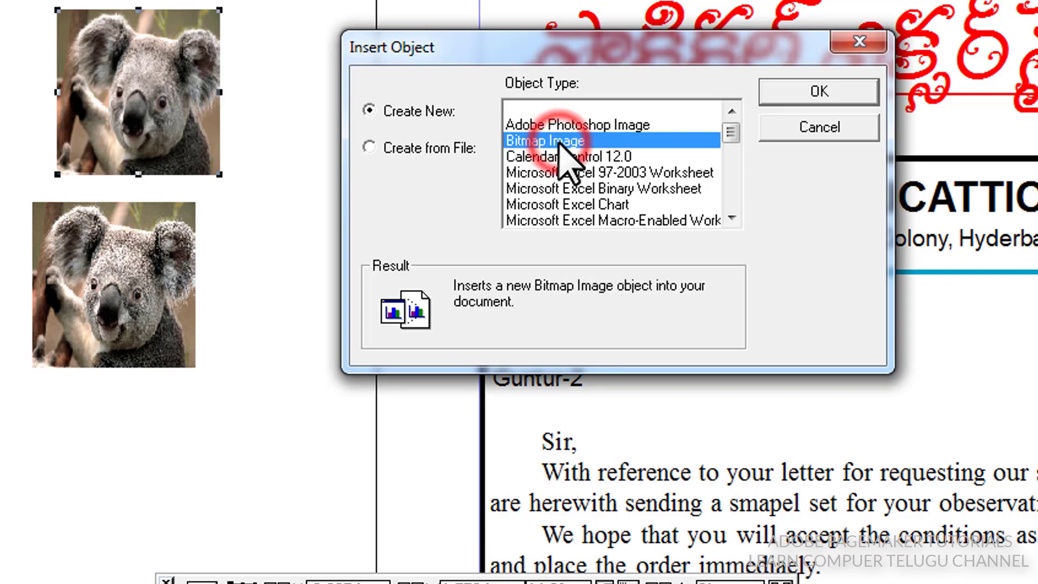
pyautogui.click(818, 93)
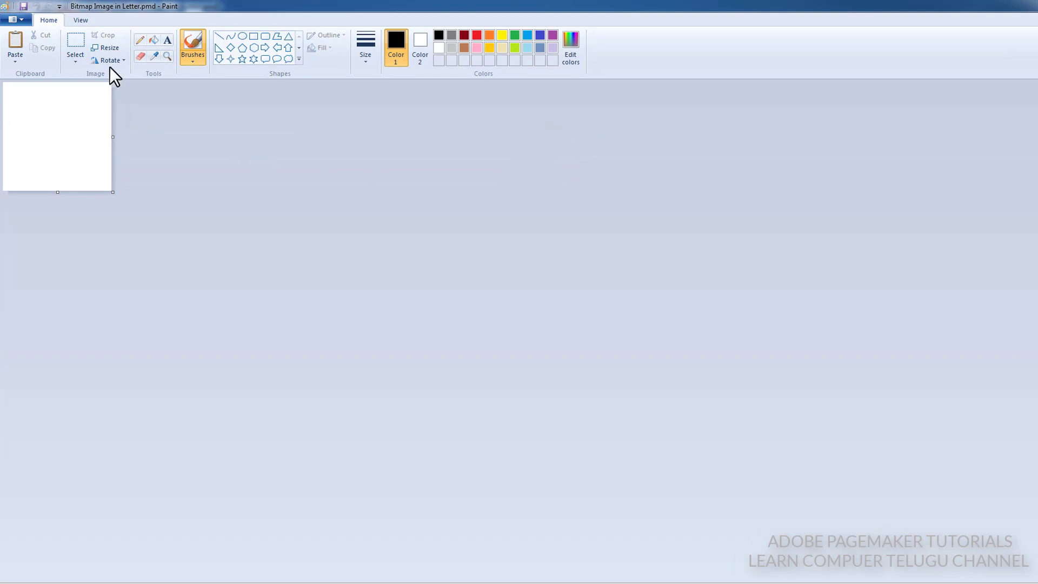
# Fill the blank bitmap canvas with red and move the inserted object onto the pasteboard below the koala pictures beside the page.
pyautogui.click(475, 35)
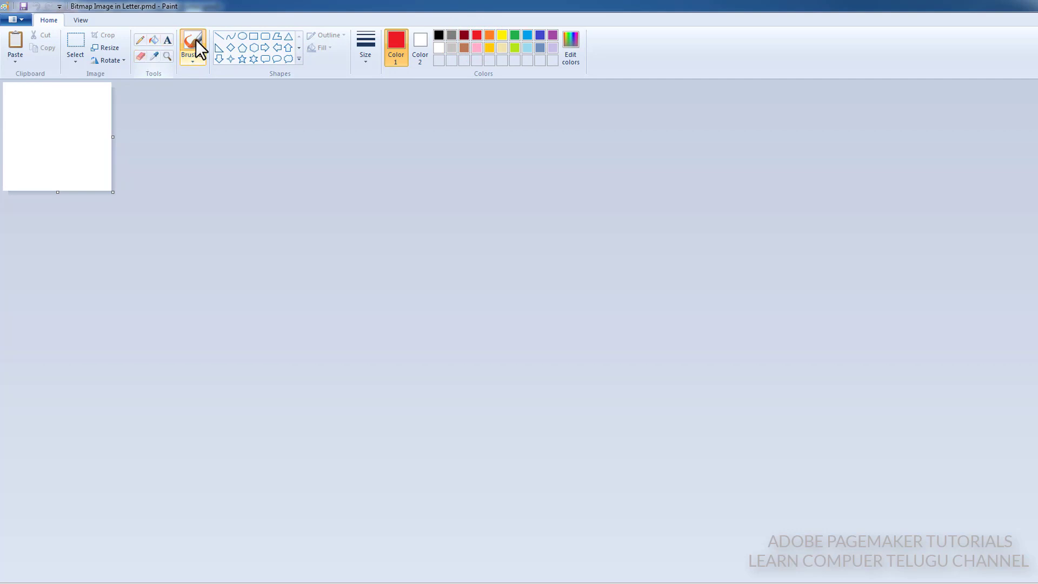
pyautogui.click(155, 40)
pyautogui.click(64, 114)
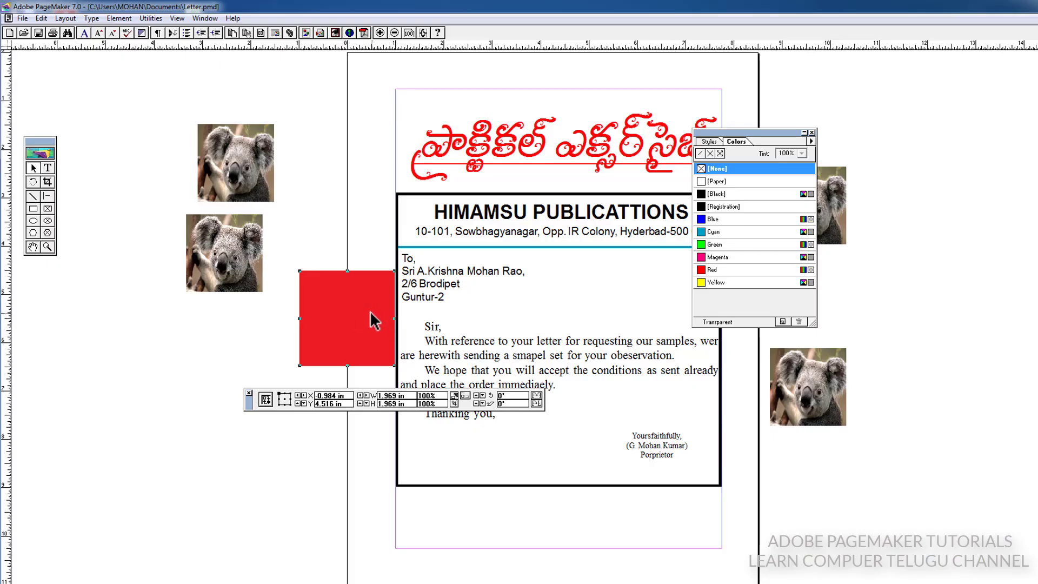
pyautogui.moveTo(375, 320); pyautogui.dragTo(148, 353)
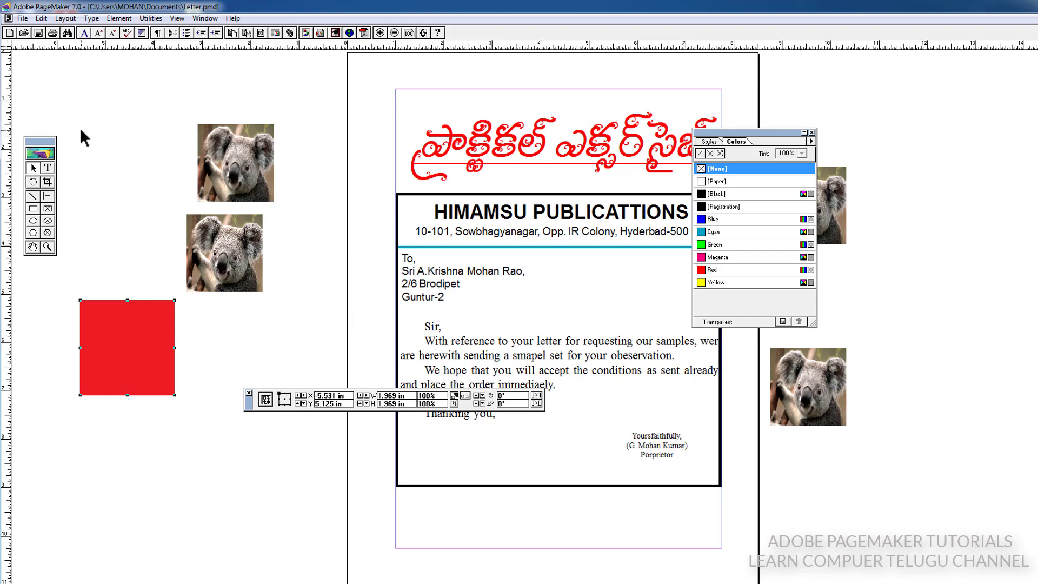
pyautogui.click(41, 17)
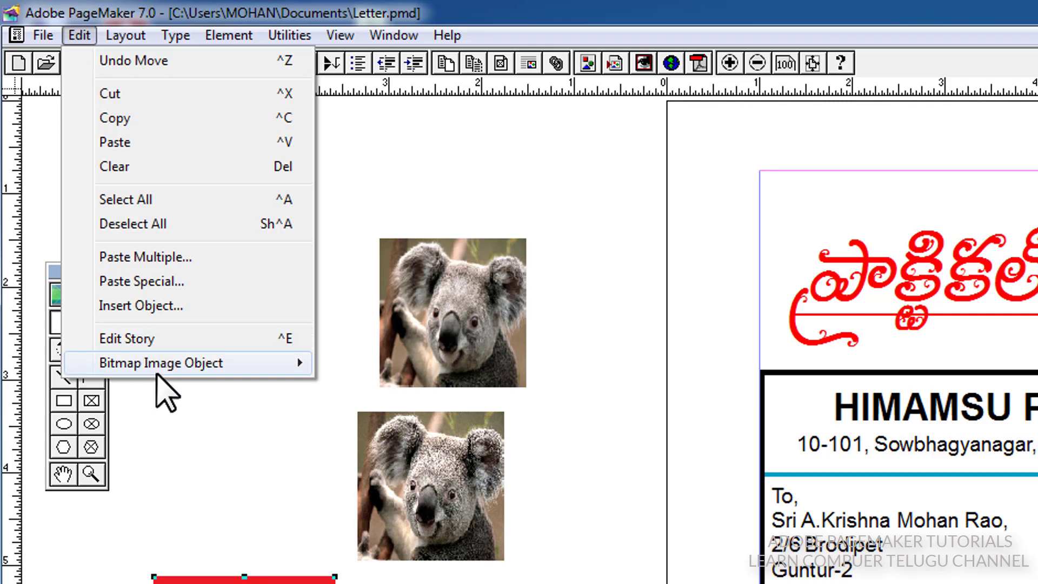
pyautogui.moveTo(185, 368)
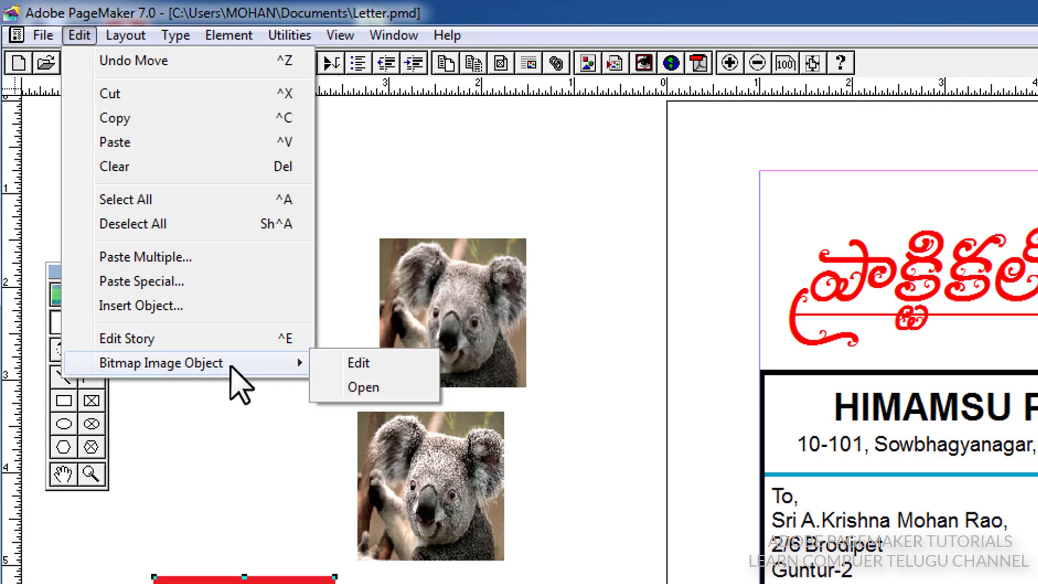
pyautogui.click(118, 579)
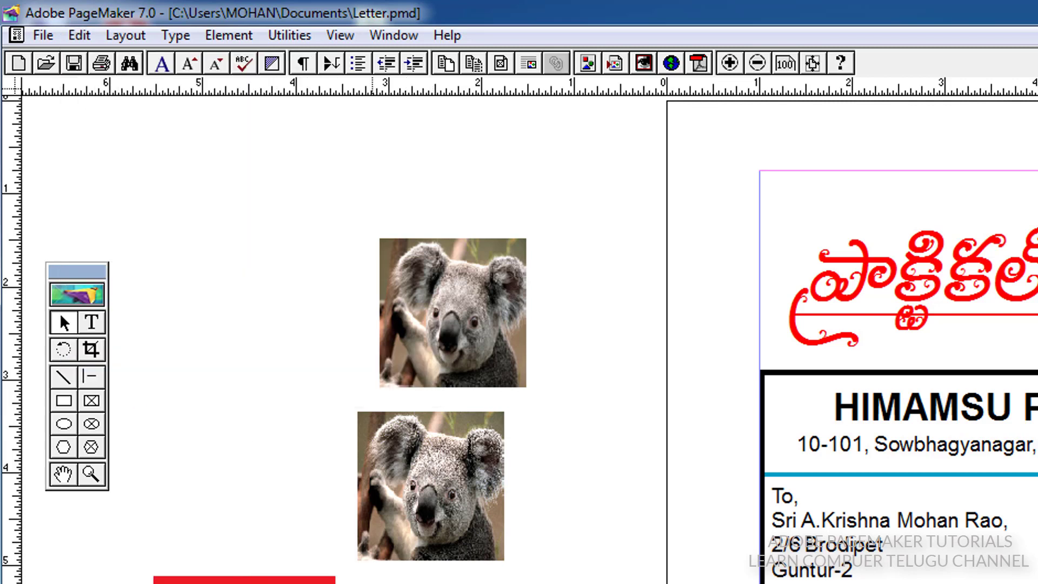
# Select the red bitmap object, open it for editing in Paint, and draw a black freehand pencil scribble across it.
pyautogui.click(241, 580)
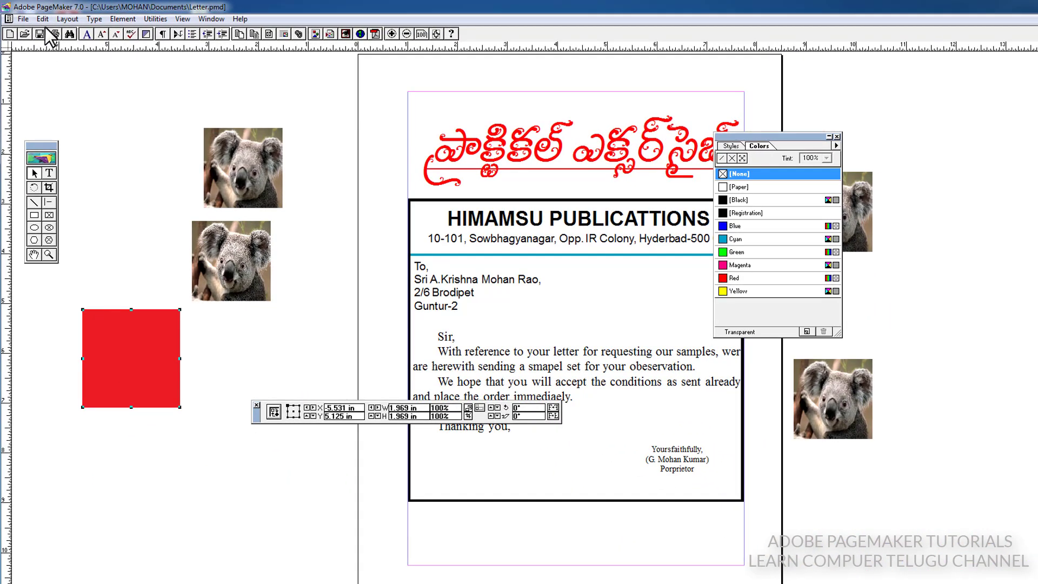
pyautogui.click(42, 19)
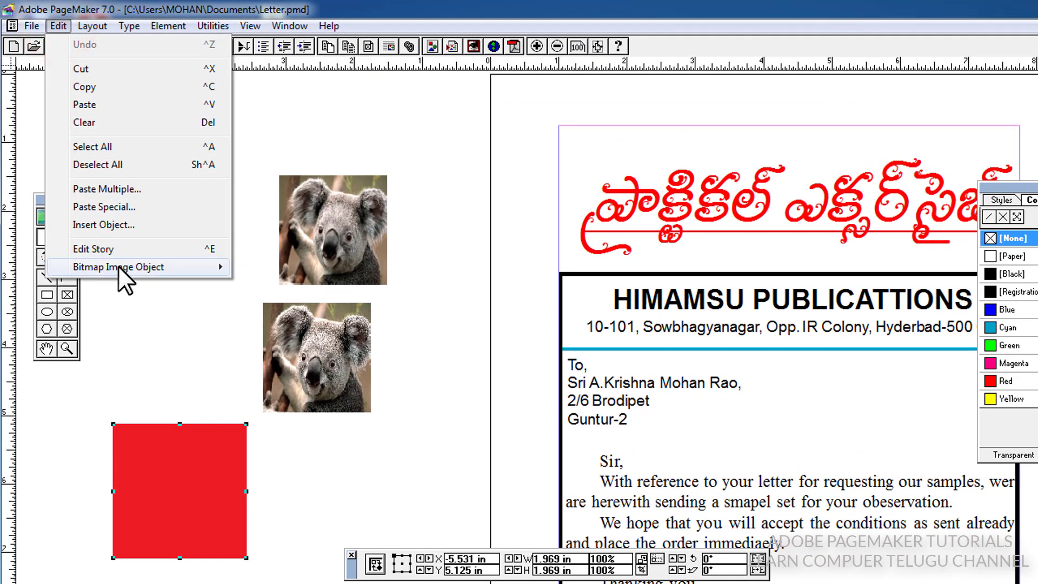
pyautogui.moveTo(118, 266)
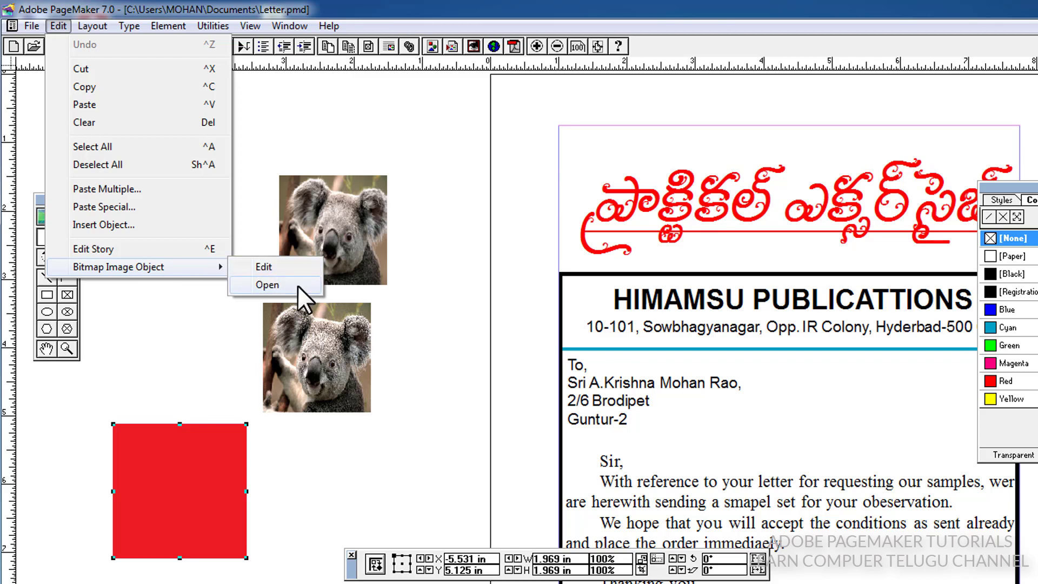
pyautogui.click(284, 265)
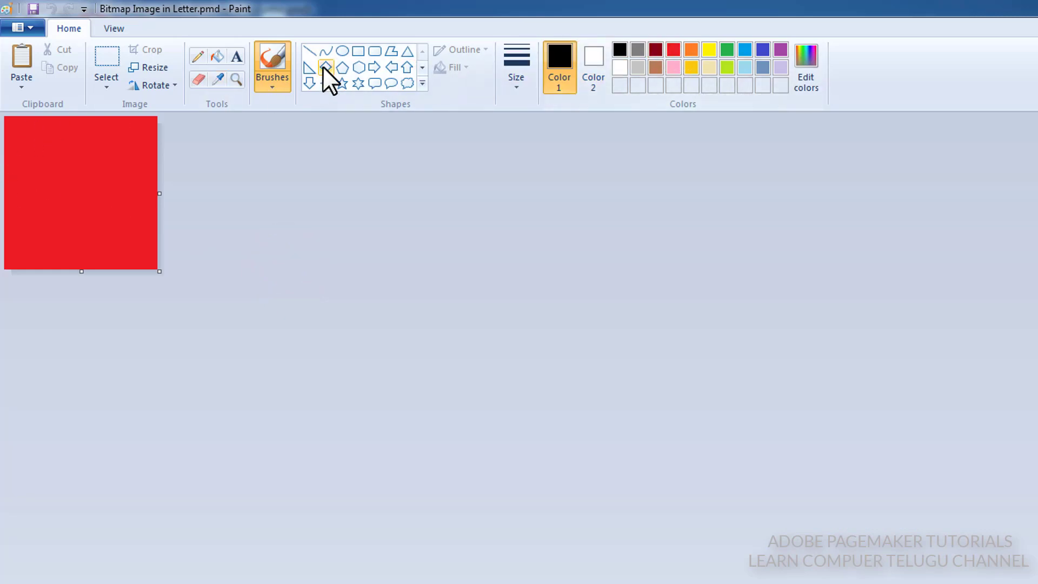
pyautogui.click(203, 55)
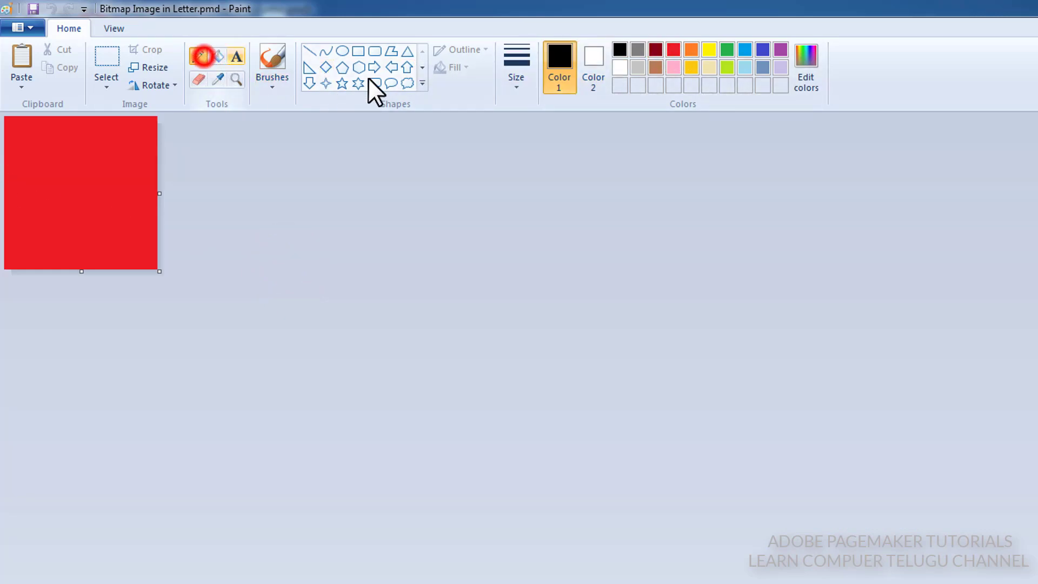
pyautogui.click(620, 48)
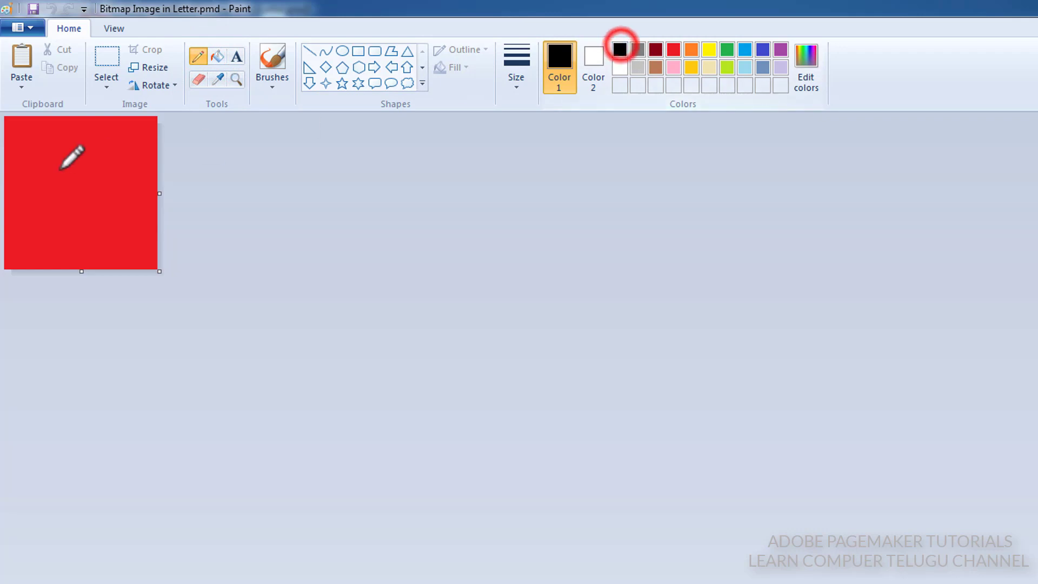
pyautogui.moveTo(20, 204)
pyautogui.mouseDown()
pyautogui.moveTo(101, 180)
pyautogui.moveTo(115, 122)
pyautogui.moveTo(100, 163)
pyautogui.moveTo(105, 198)
pyautogui.moveTo(108, 154)
pyautogui.mouseUp()
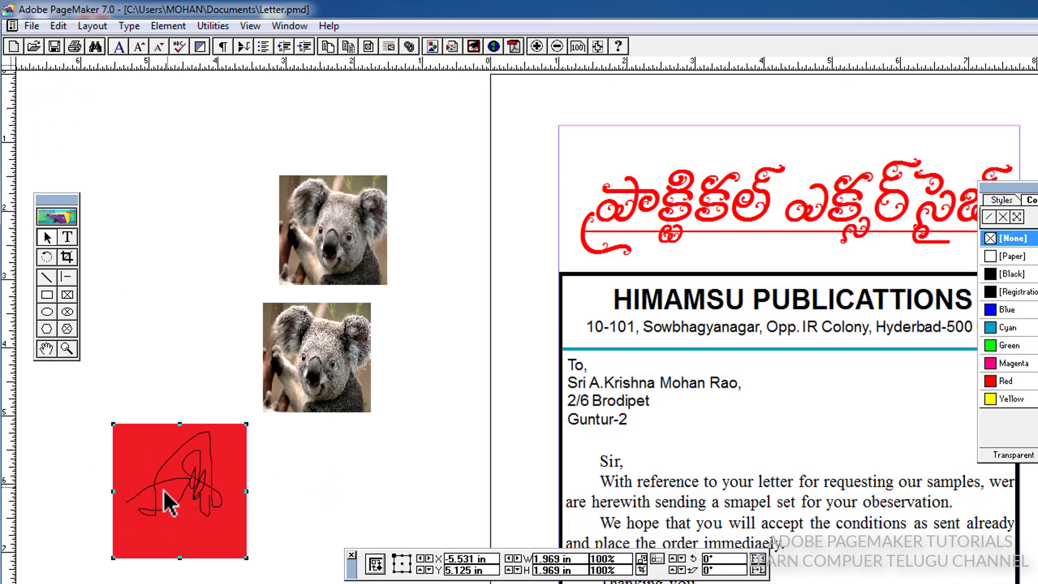
pyautogui.click(58, 26)
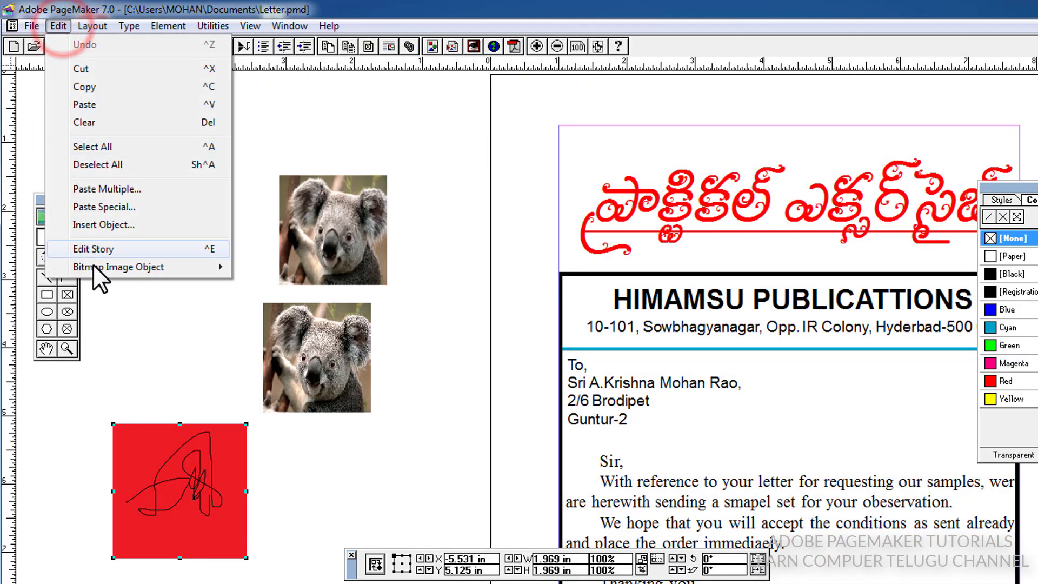
pyautogui.moveTo(95, 267)
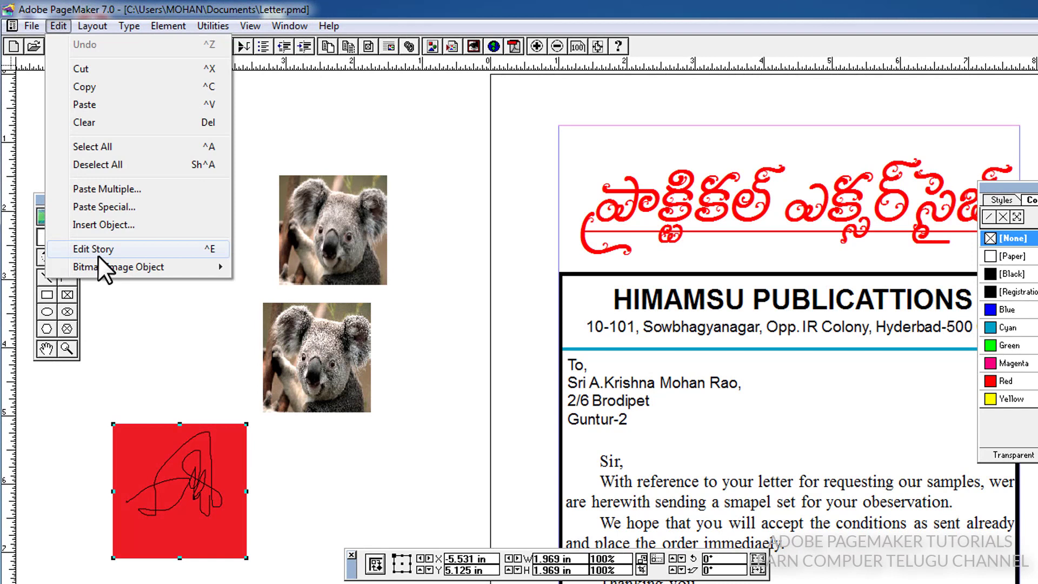
# With nothing selected, write "LEARN COMPUTER TELUGU CHANNEL" as a new story in the story editor and place it below the letter's frame.
pyautogui.click(1037, 388)
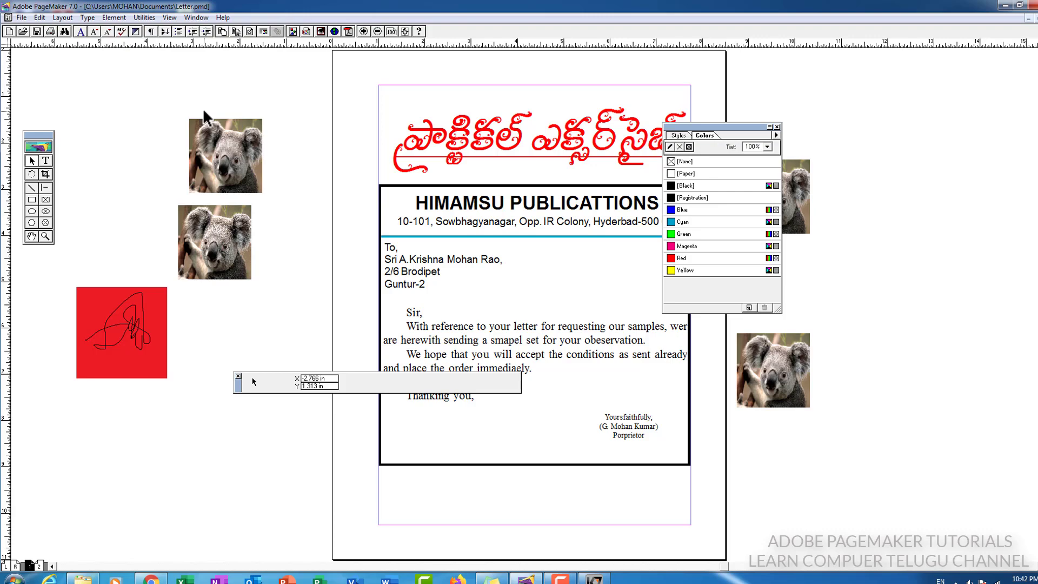
pyautogui.click(40, 18)
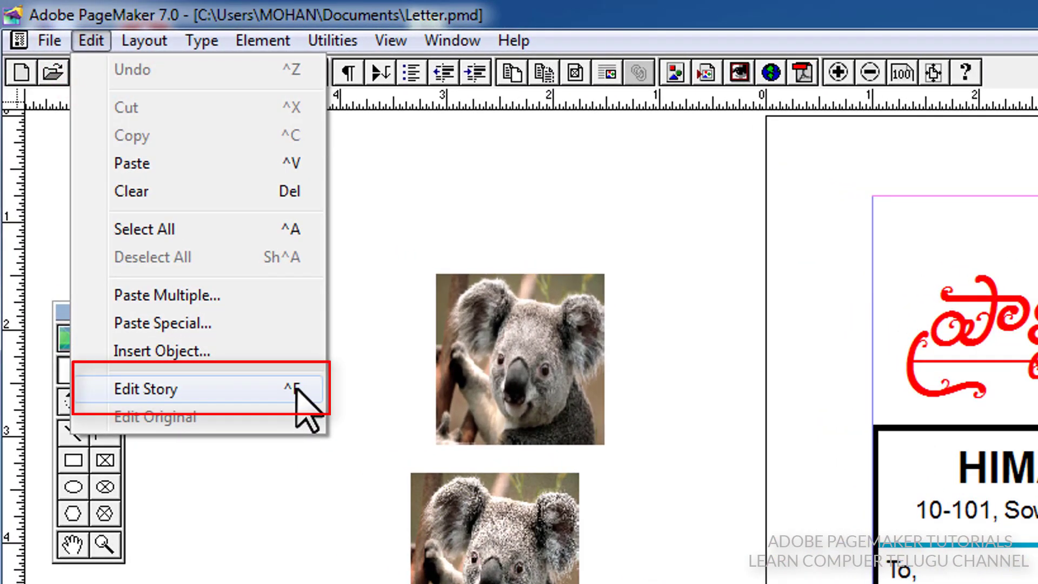
pyautogui.click(268, 388)
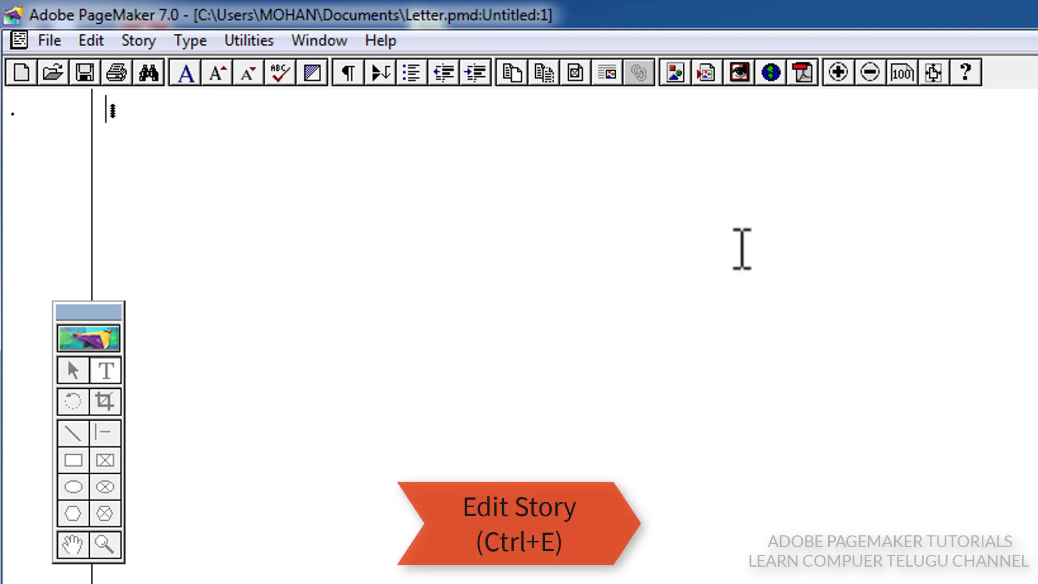
pyautogui.write('LEARN COMPUTER TELUGU CHANNEL')
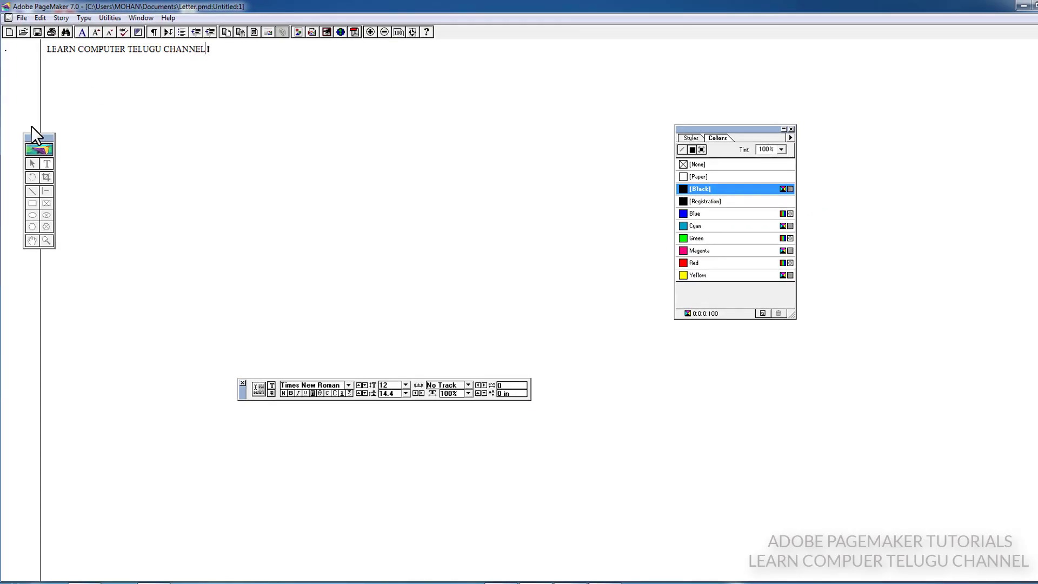
pyautogui.hotkey('ctrl', 'e')
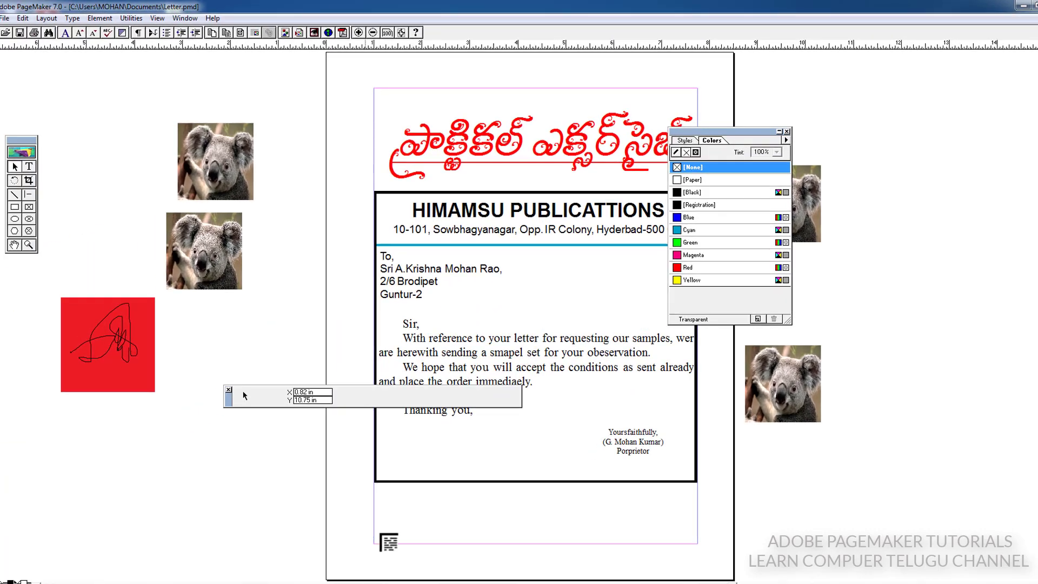
pyautogui.click(381, 503)
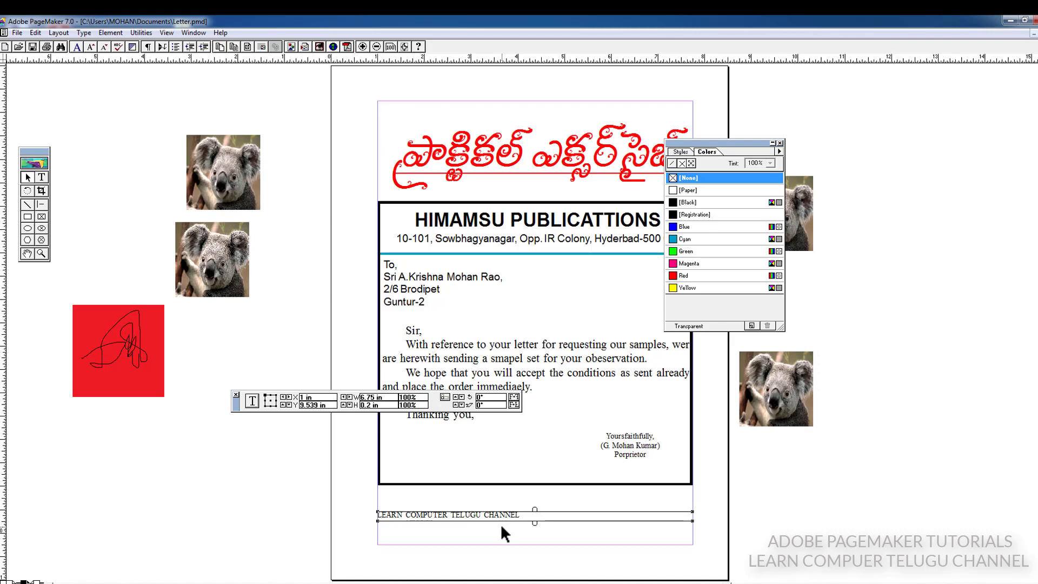
pyautogui.click(35, 32)
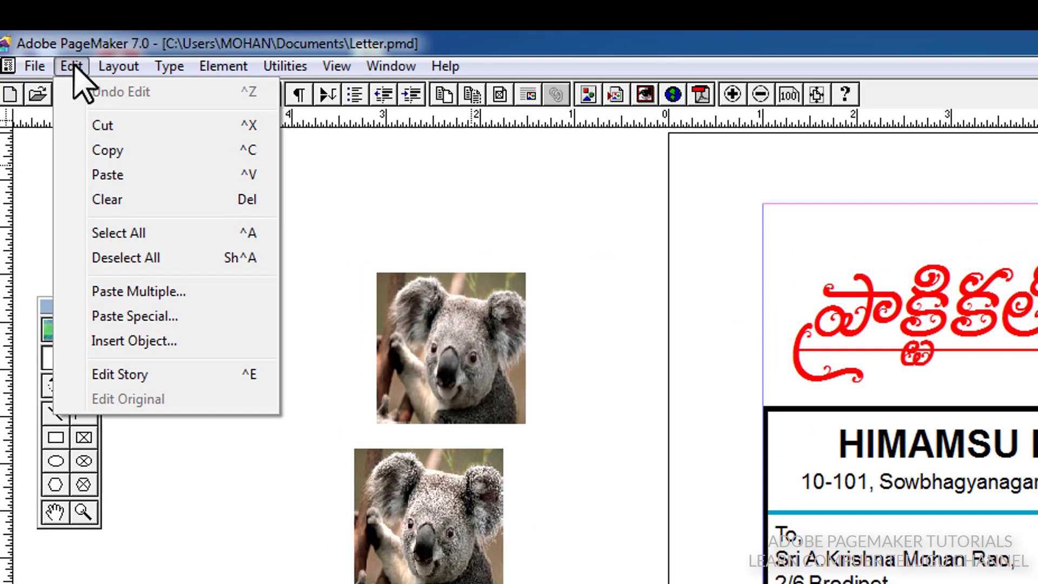